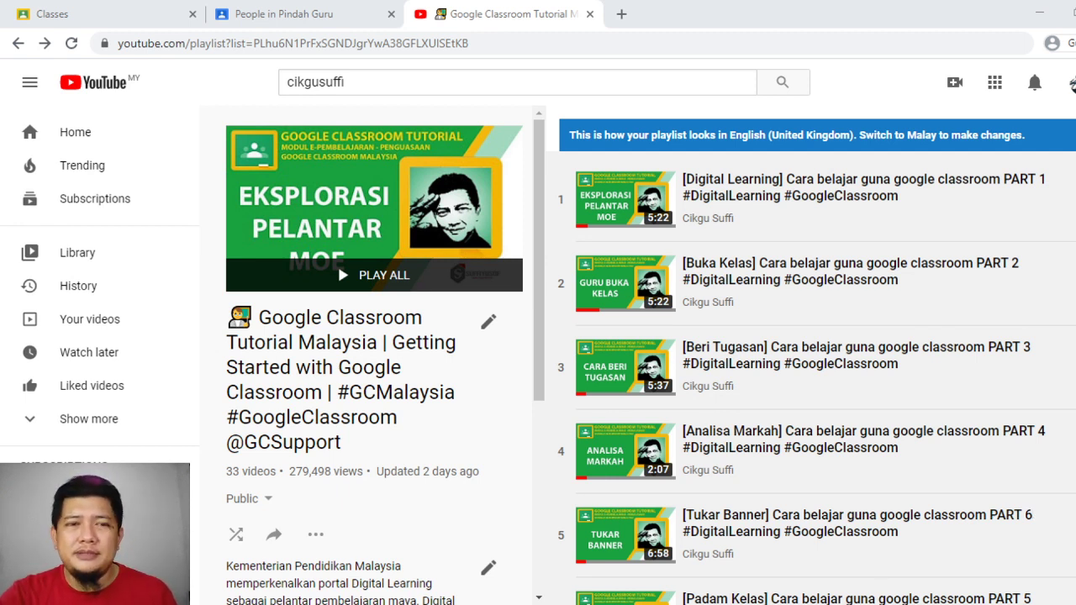
# Bring up the Pindah Guru People page, which lists one teacher and no students
pyautogui.click(107, 10)
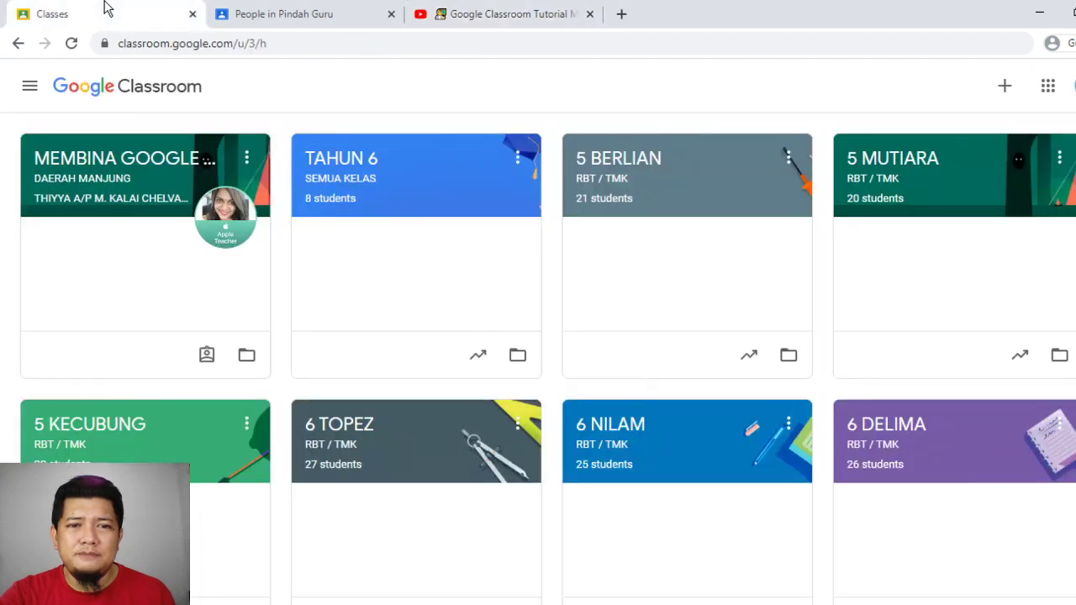
pyautogui.click(300, 11)
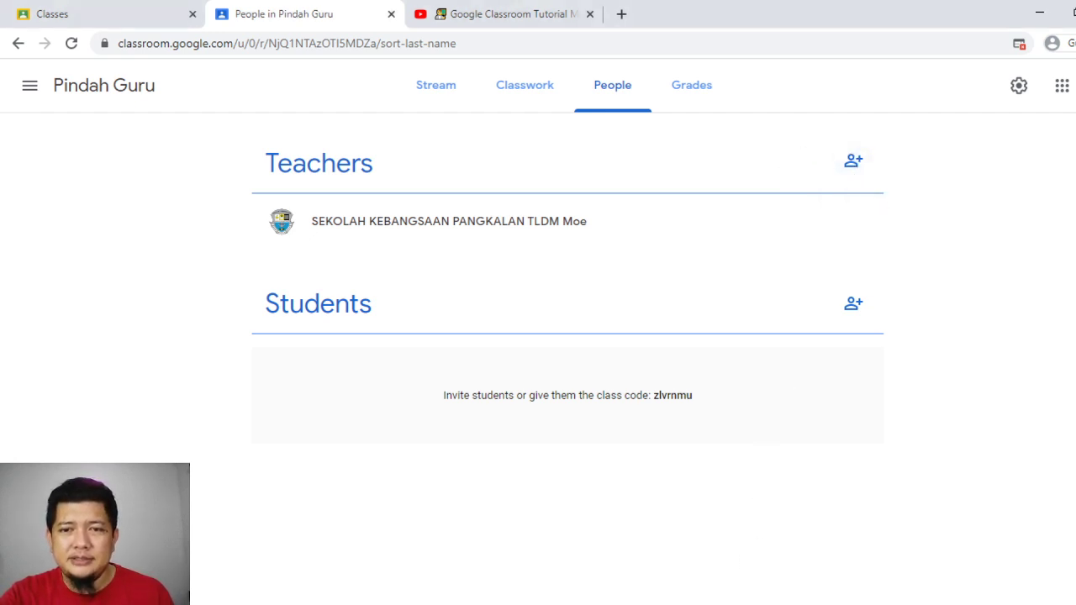
# Invite a second teacher to Pindah Guru using their school e-mail address
pyautogui.click(855, 166)
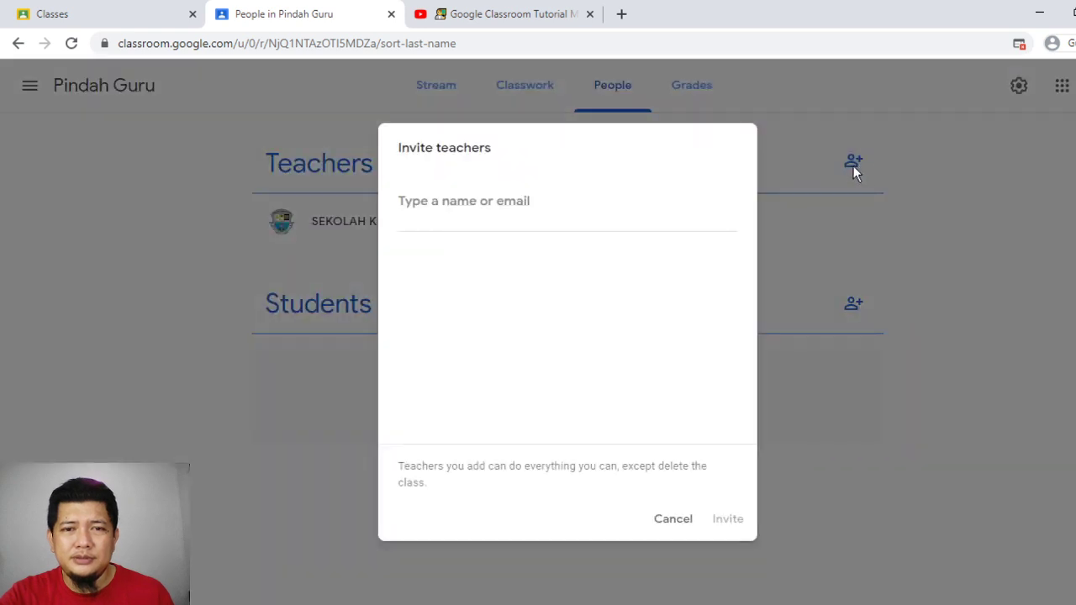
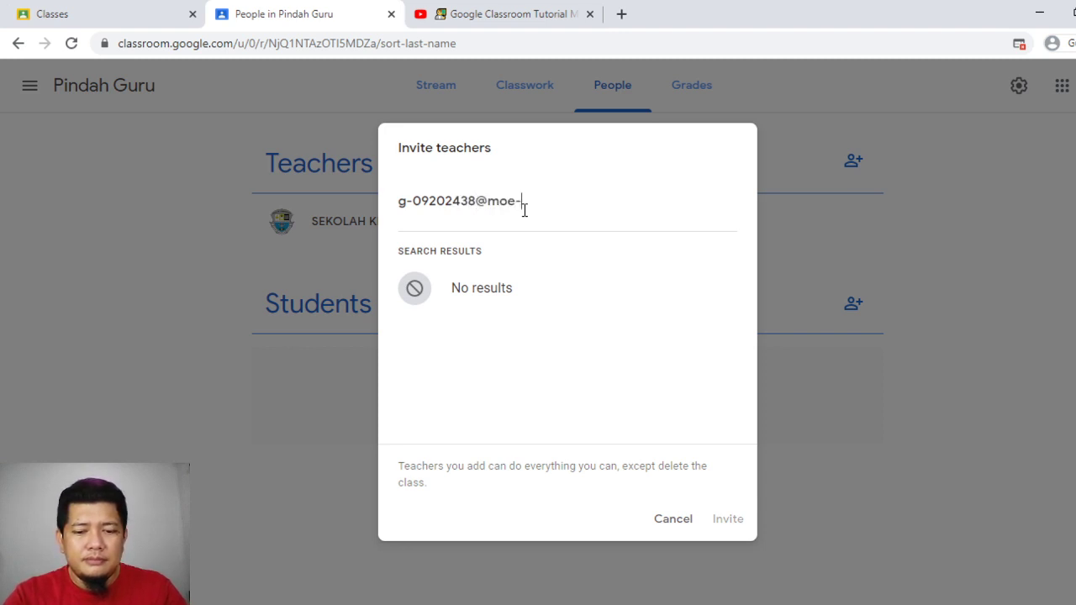
pyautogui.click(521, 269)
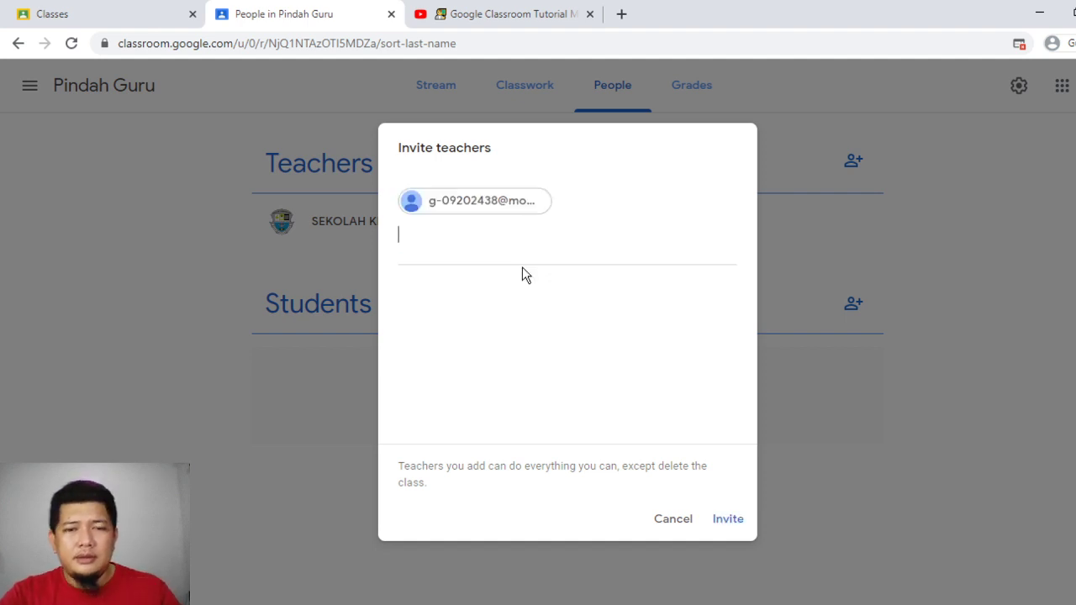
pyautogui.click(724, 520)
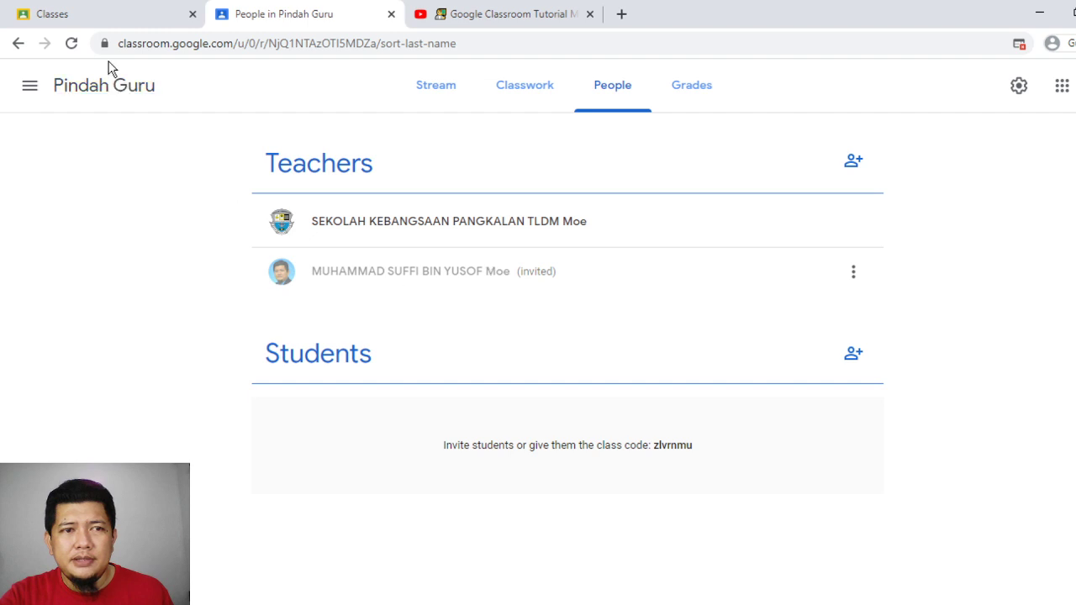
# In the co-teacher account, refresh the class list and accept the Pindah Guru teaching invitation
pyautogui.click(101, 6)
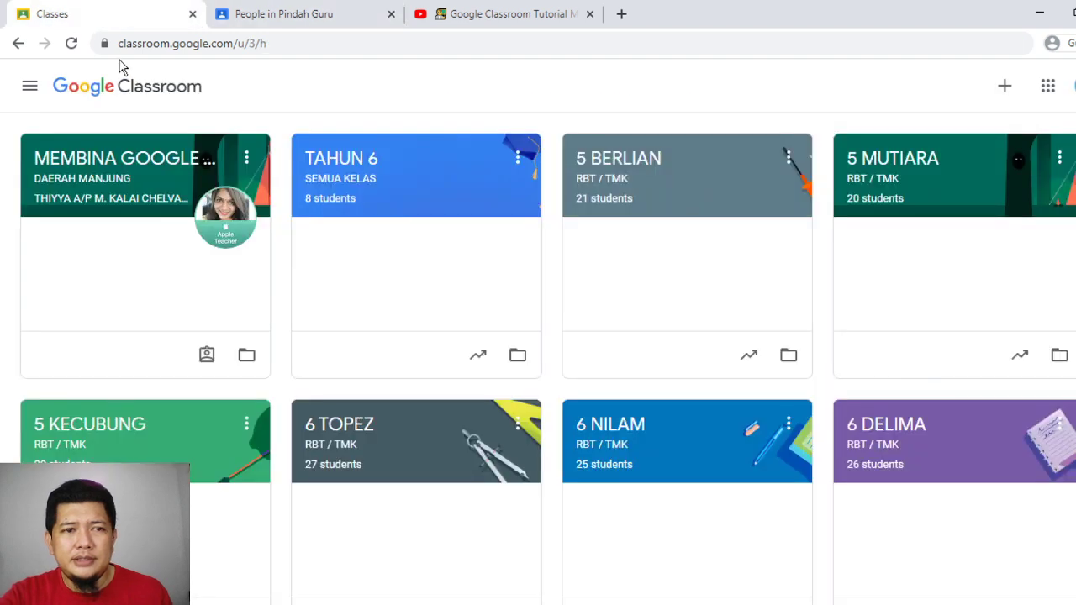
pyautogui.click(73, 46)
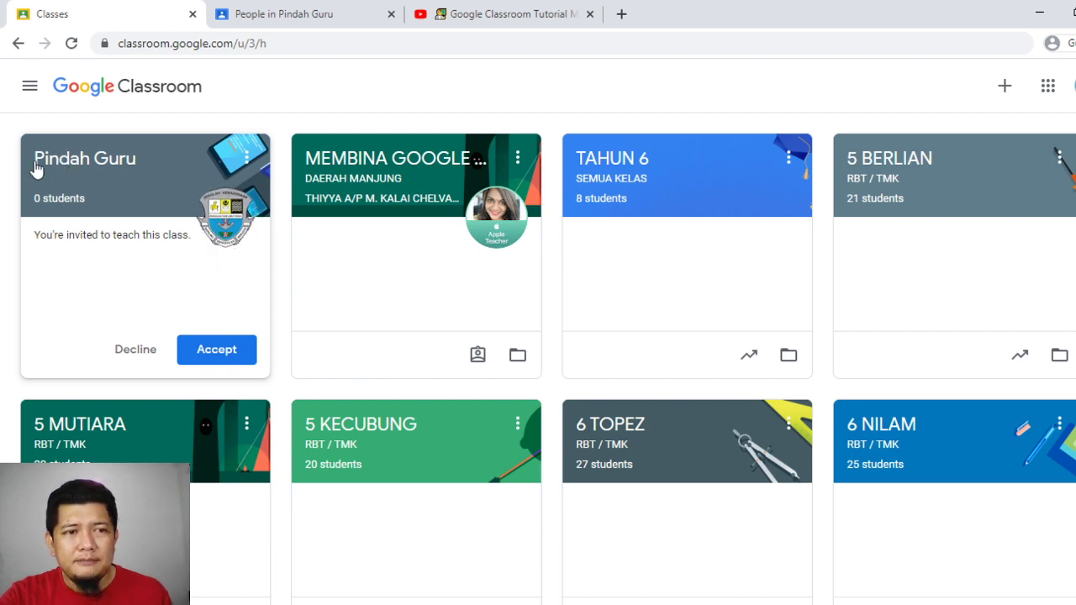
pyautogui.click(224, 354)
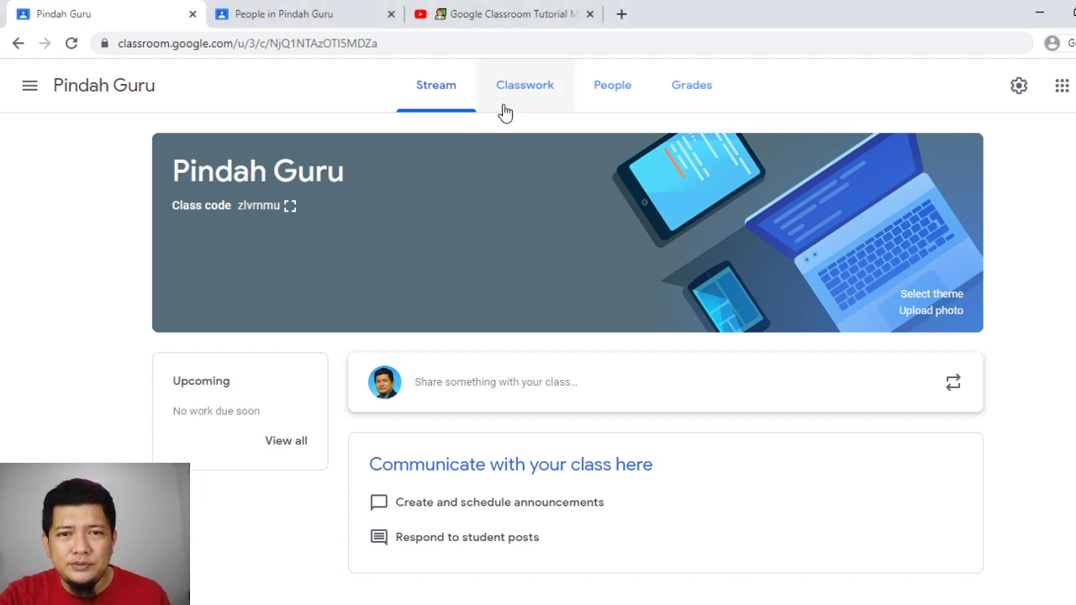
# View Pindah Guru's Classwork and People pages, then return to the owner's People list
pyautogui.click(541, 98)
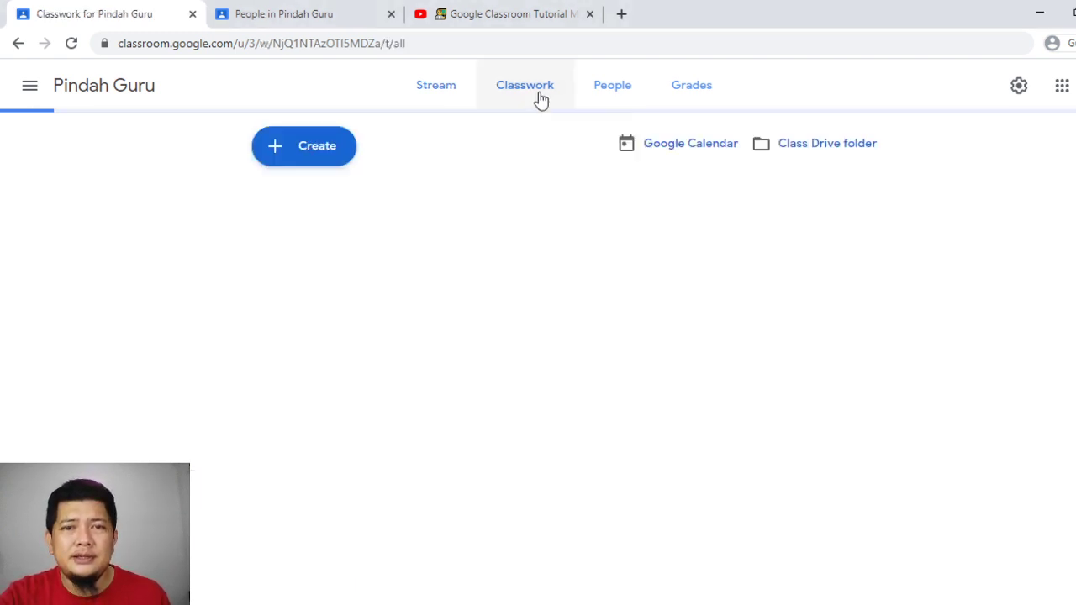
pyautogui.click(608, 91)
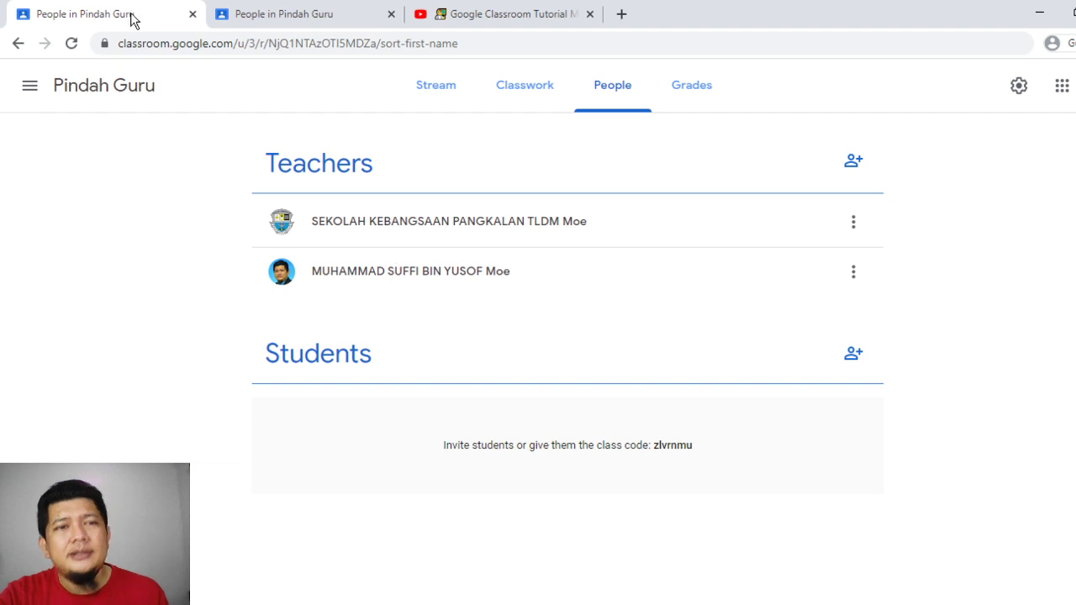
pyautogui.click(308, 10)
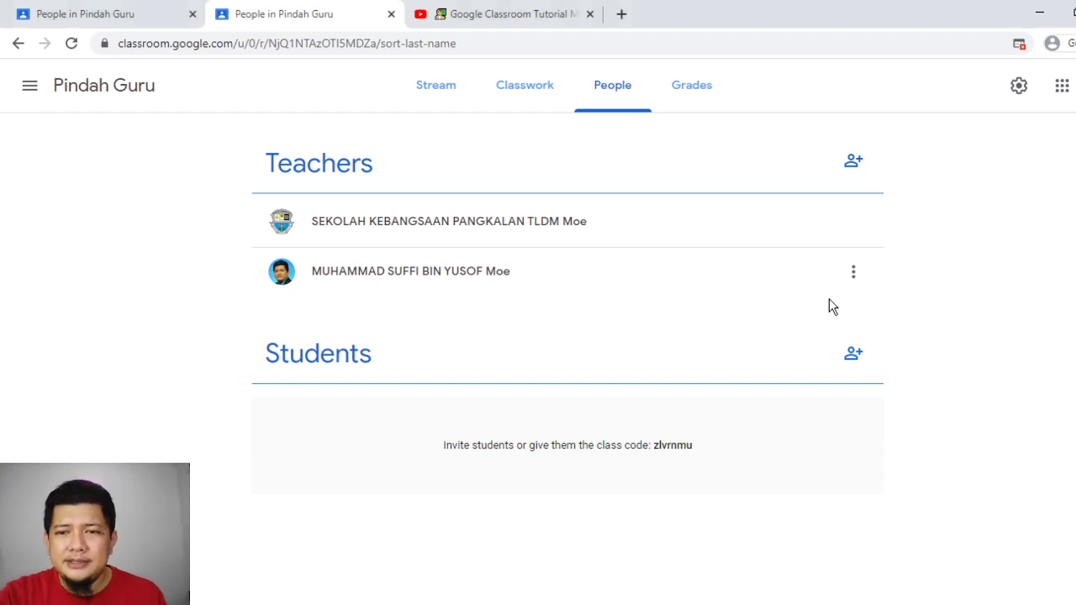
# Make the co-teacher class owner and send the ownership transfer invitation
pyautogui.click(853, 275)
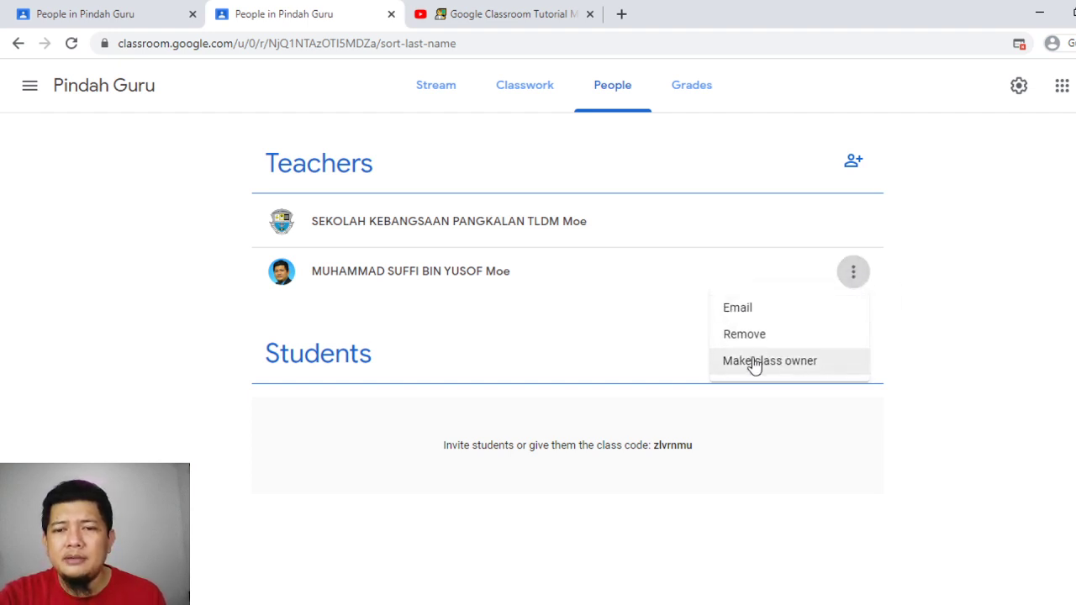
pyautogui.click(783, 362)
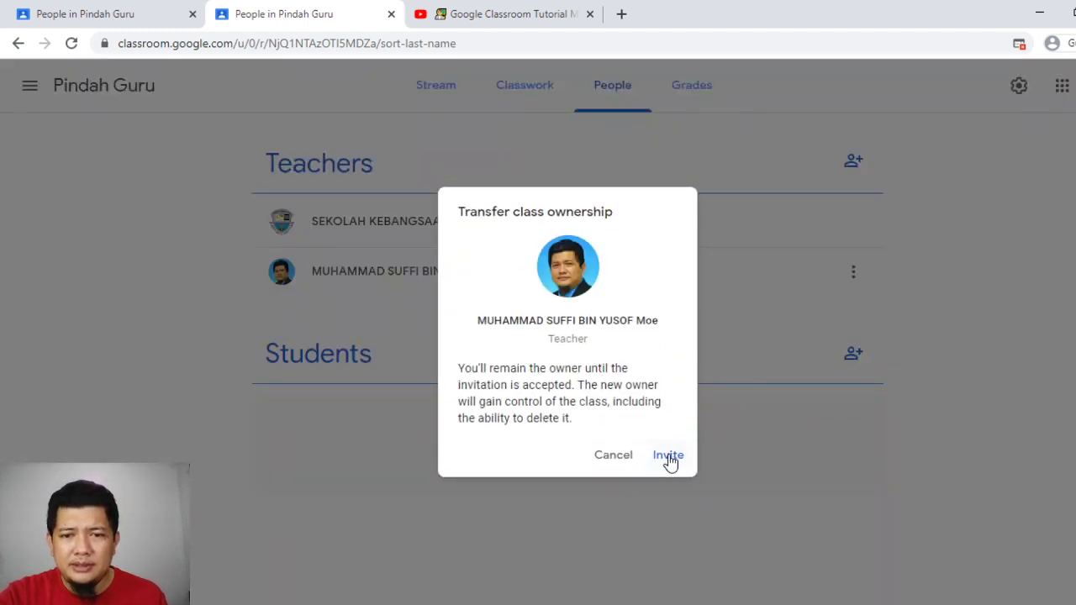
pyautogui.click(668, 454)
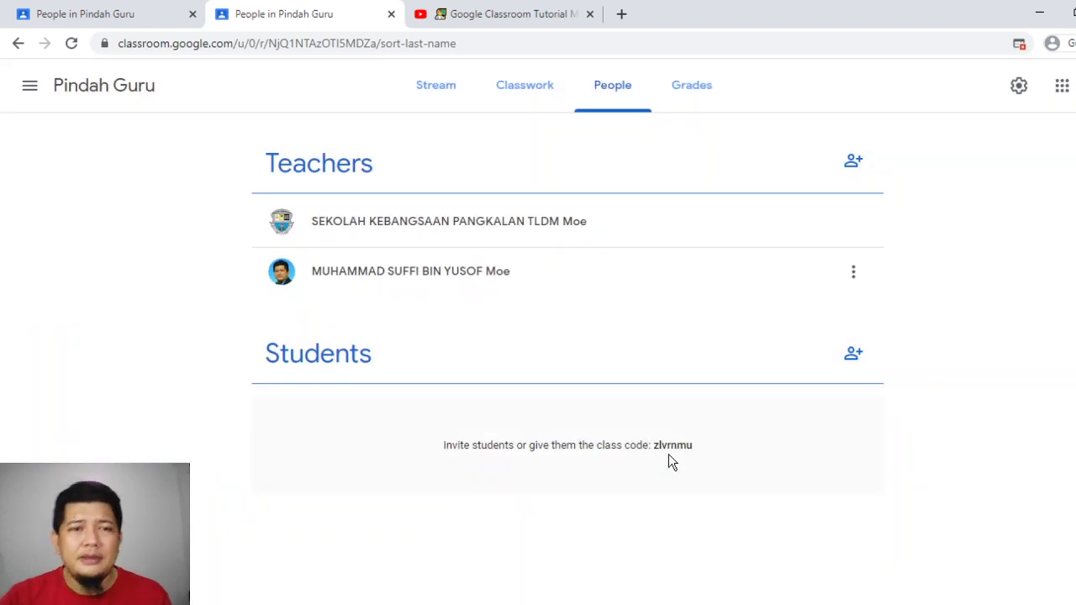
# In the co-teacher account, reload the class list and open Pindah Guru's People page
pyautogui.click(84, 10)
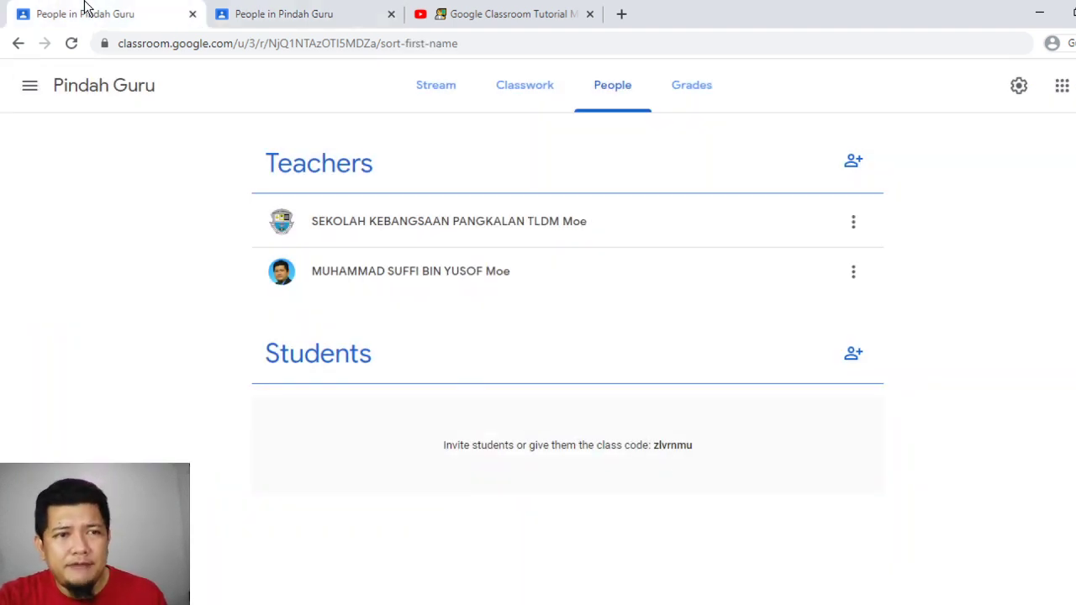
pyautogui.click(40, 89)
pyautogui.click(68, 89)
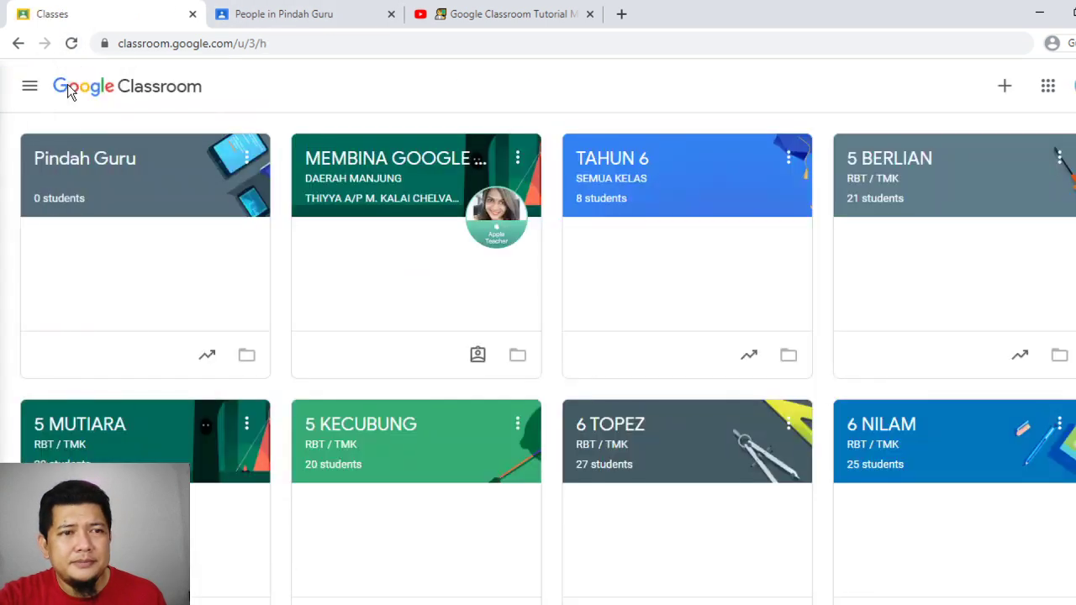
pyautogui.click(71, 44)
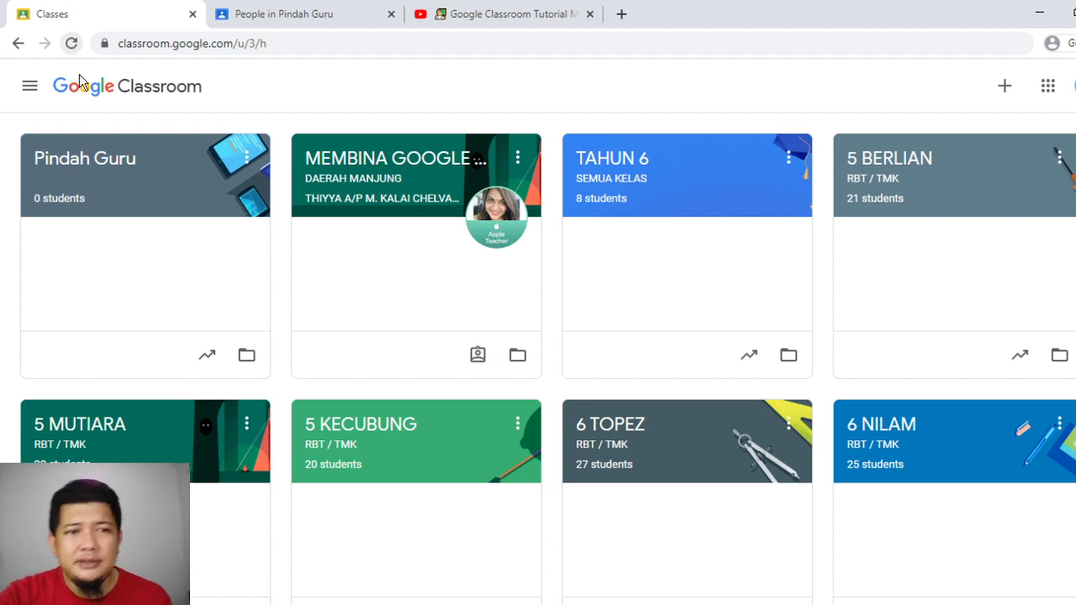
pyautogui.click(85, 160)
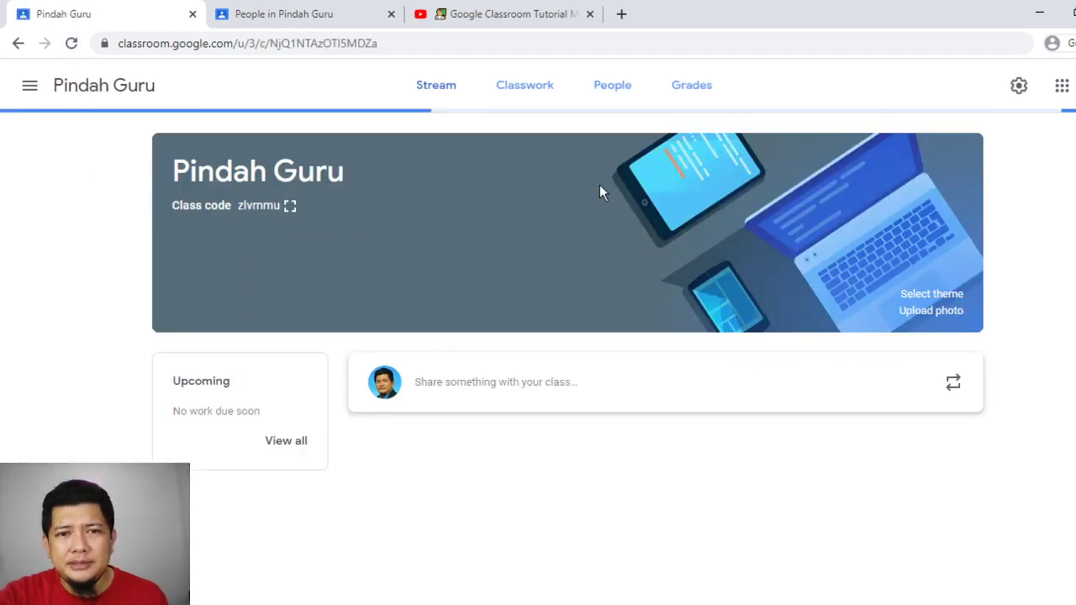
pyautogui.click(617, 94)
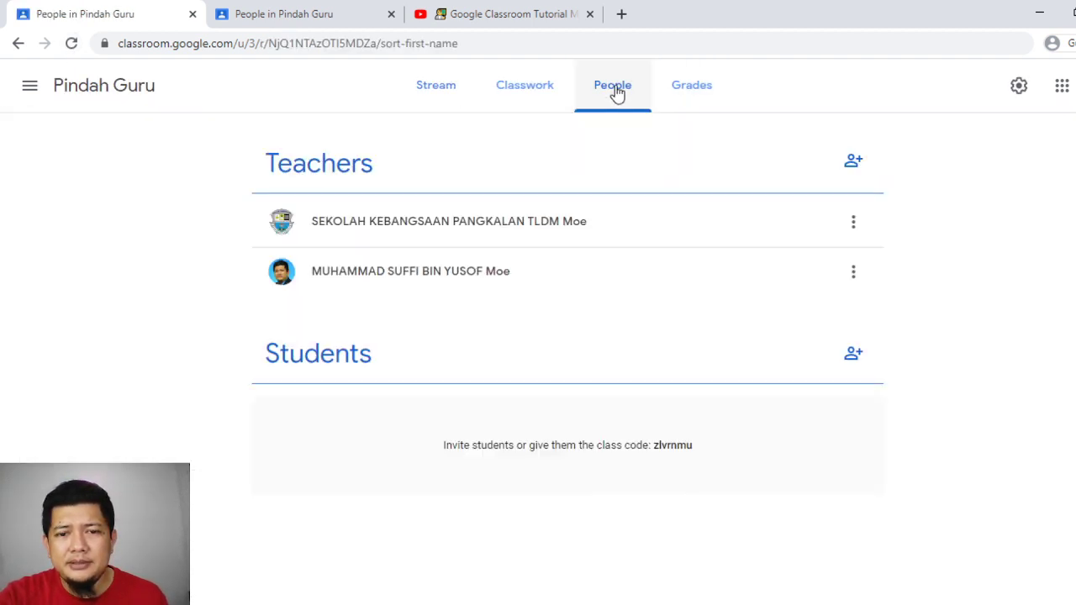
# Check both teachers' option menus, then open the co-teacher's options in the owner's tab
pyautogui.click(855, 276)
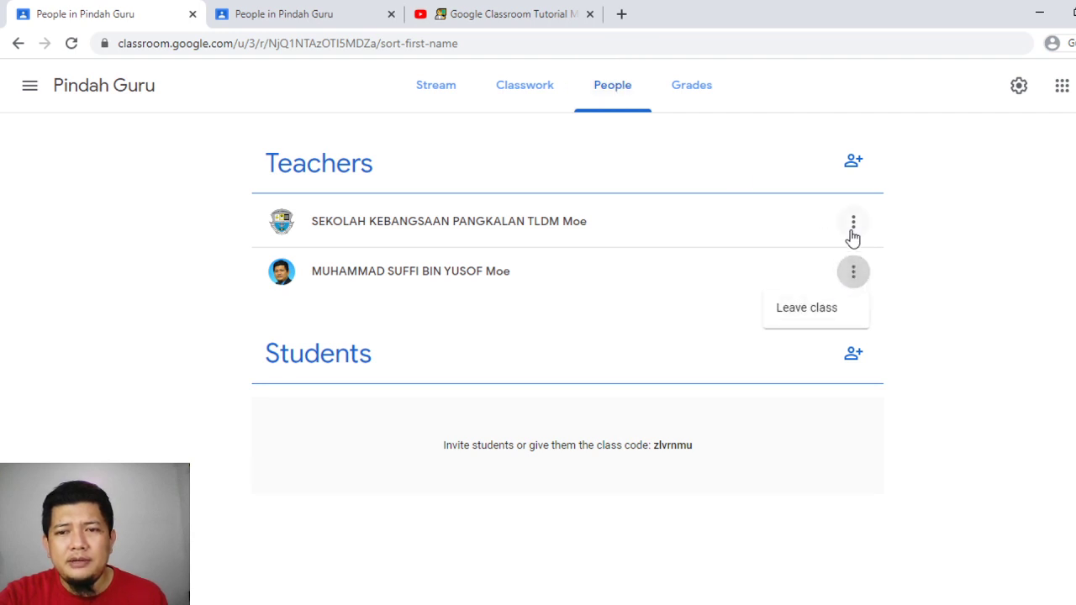
pyautogui.click(854, 234)
pyautogui.click(853, 225)
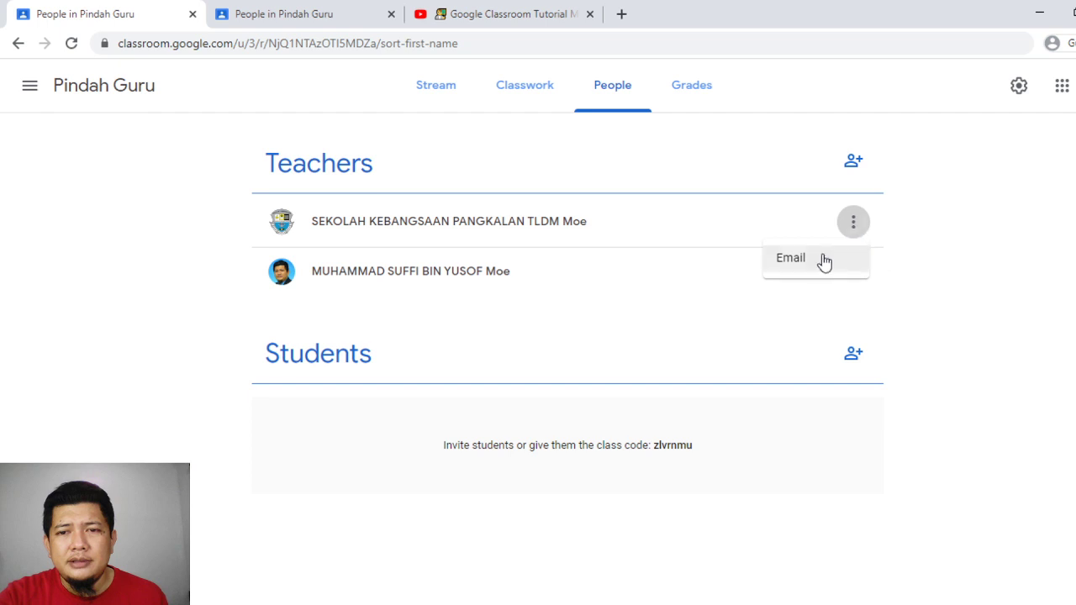
pyautogui.click(916, 280)
pyautogui.click(309, 9)
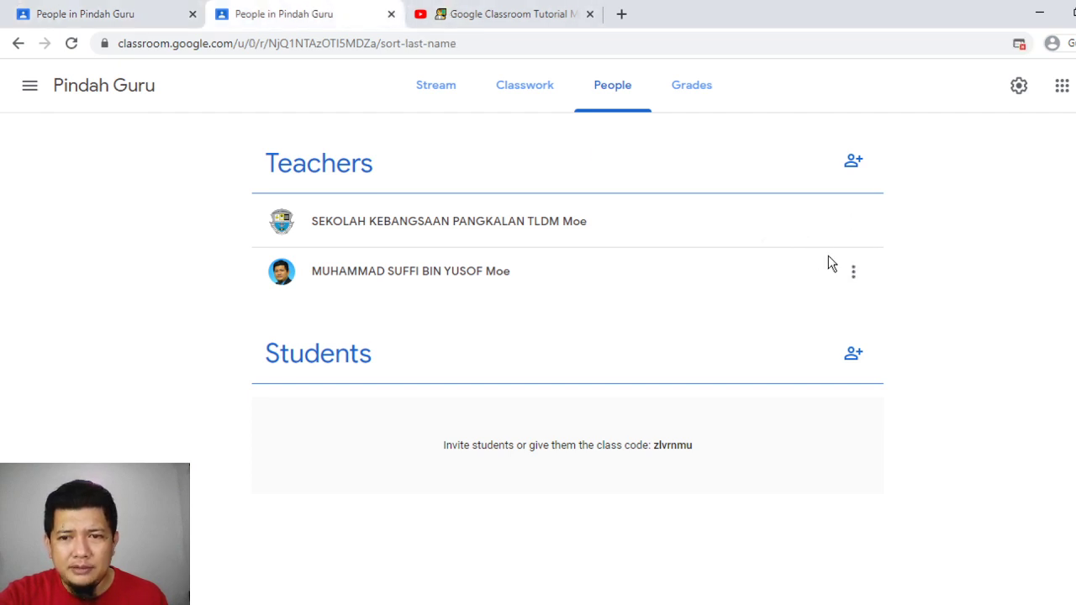
pyautogui.click(855, 270)
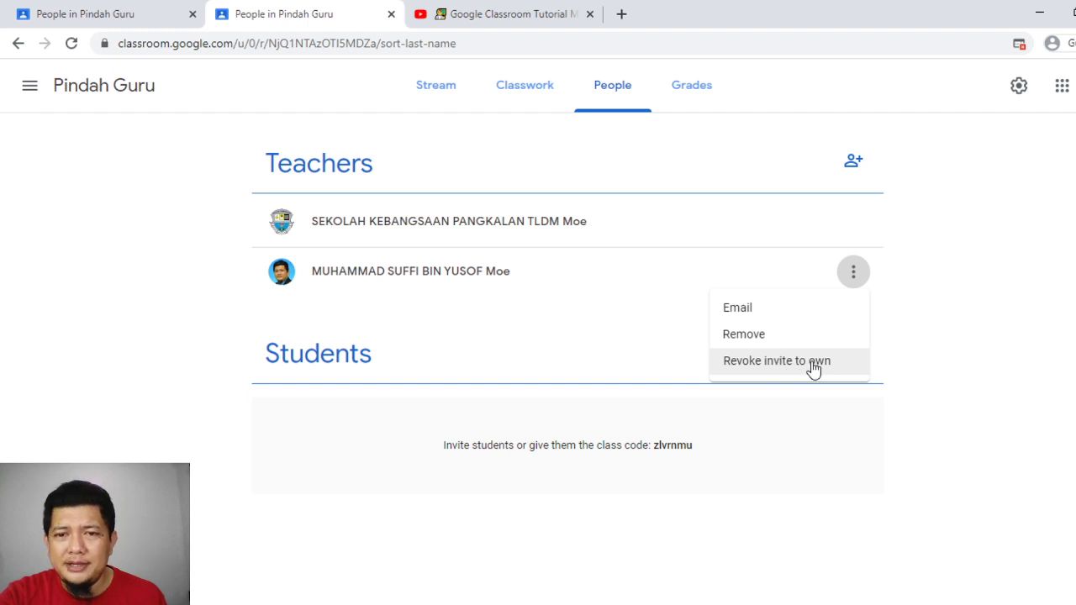
# Dismiss the co-teacher's options menu, reopen it, and dismiss it again
pyautogui.click(941, 256)
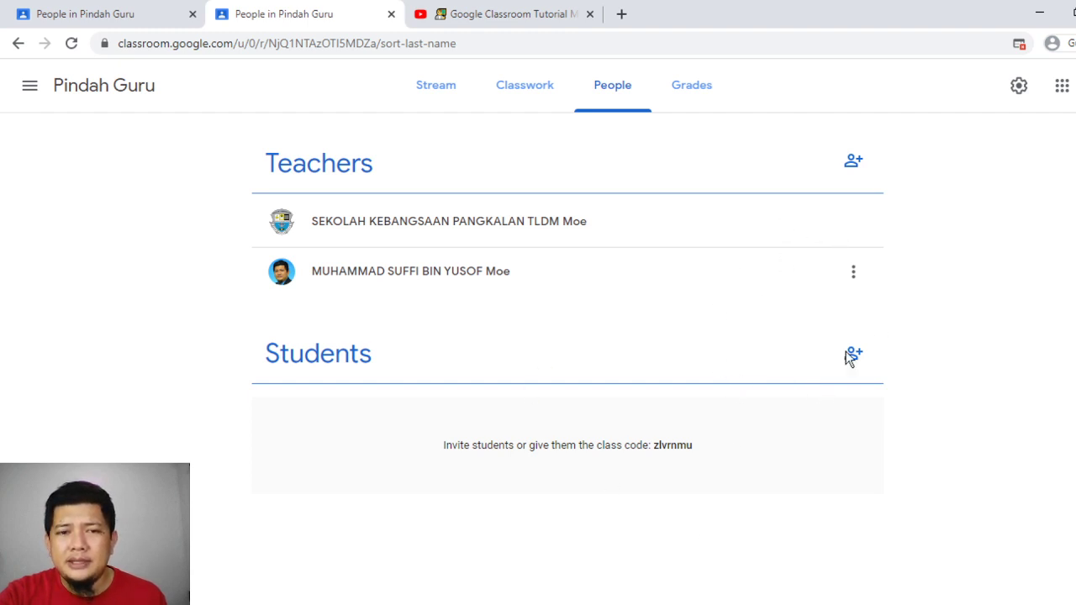
pyautogui.click(862, 288)
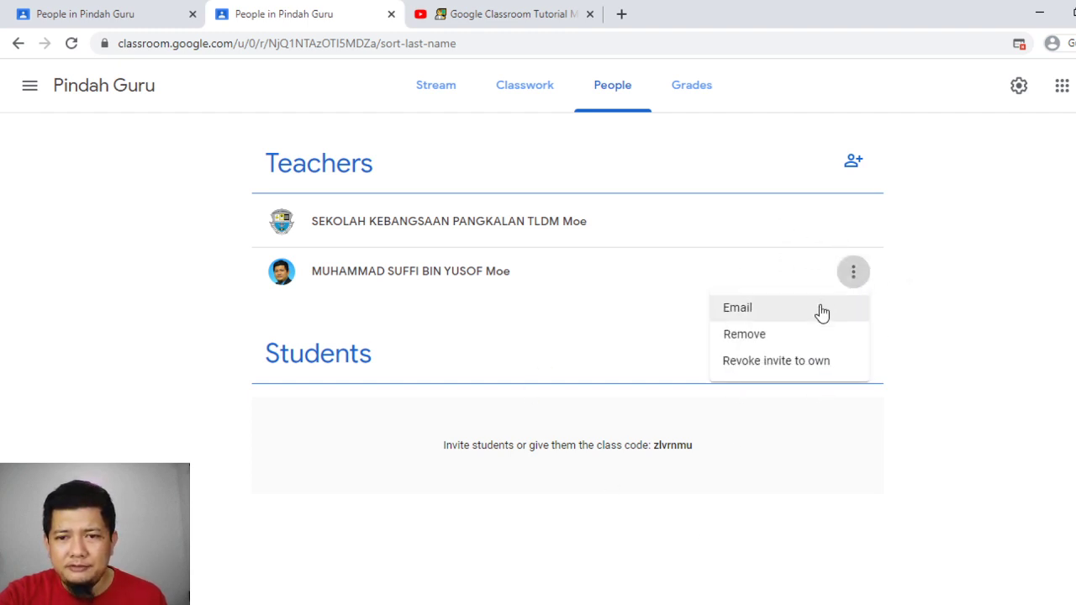
pyautogui.click(593, 342)
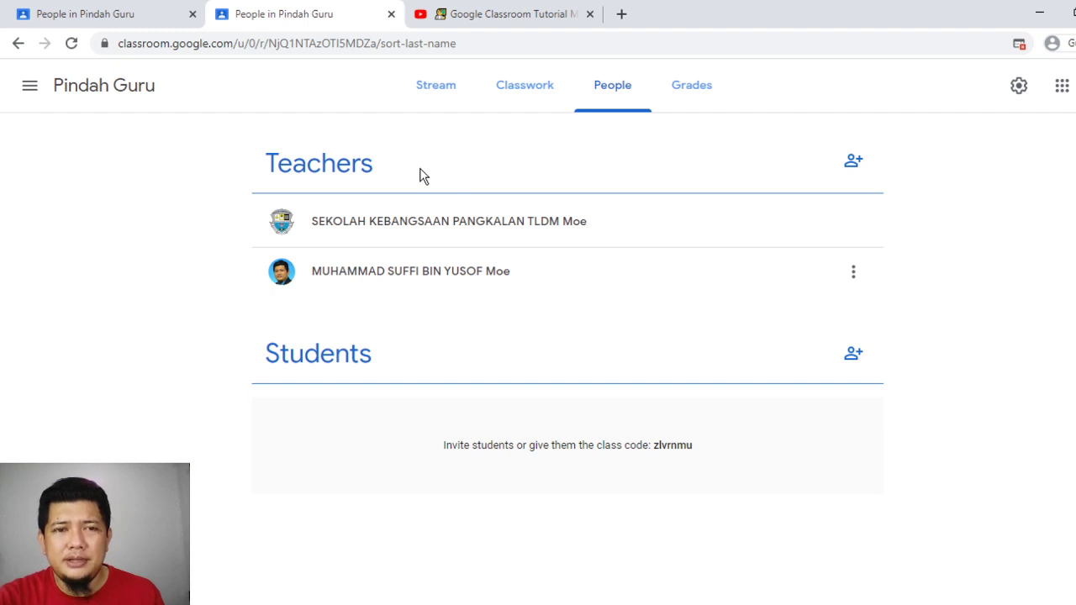
# Go to the owner's list of all classes and open the Pindah Guru card's options
pyautogui.click(31, 87)
pyautogui.click(72, 93)
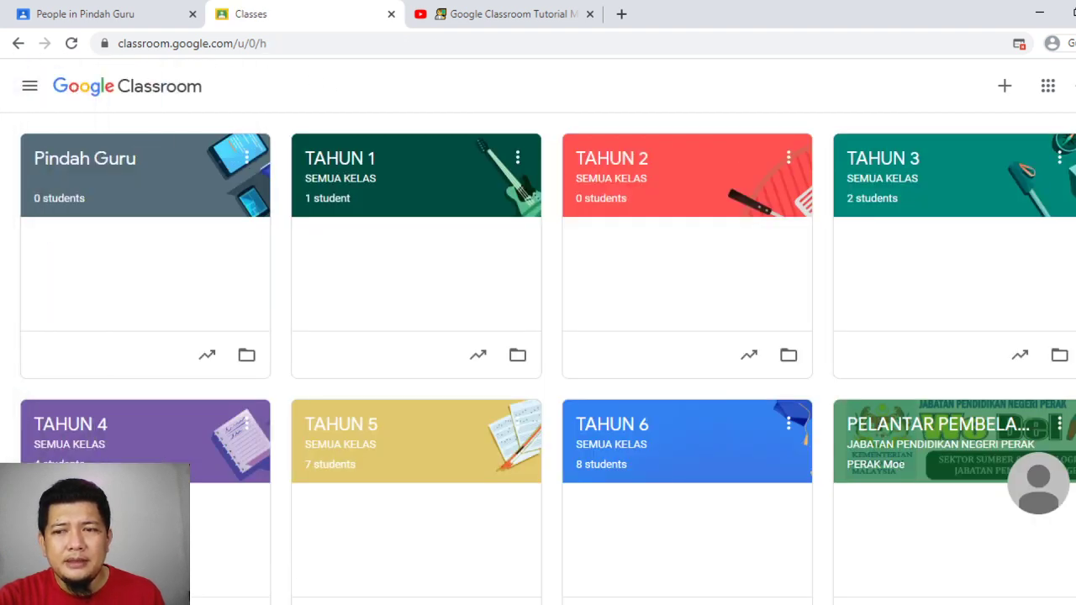
pyautogui.scroll(-1, 538, 358)
pyautogui.scroll(1, 538, 358)
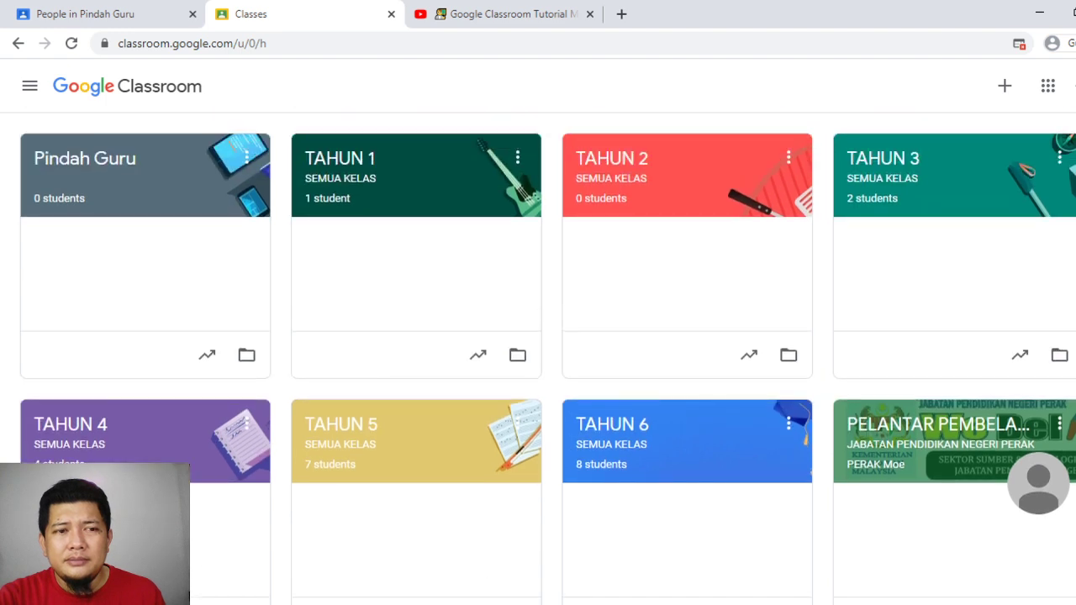
pyautogui.click(249, 162)
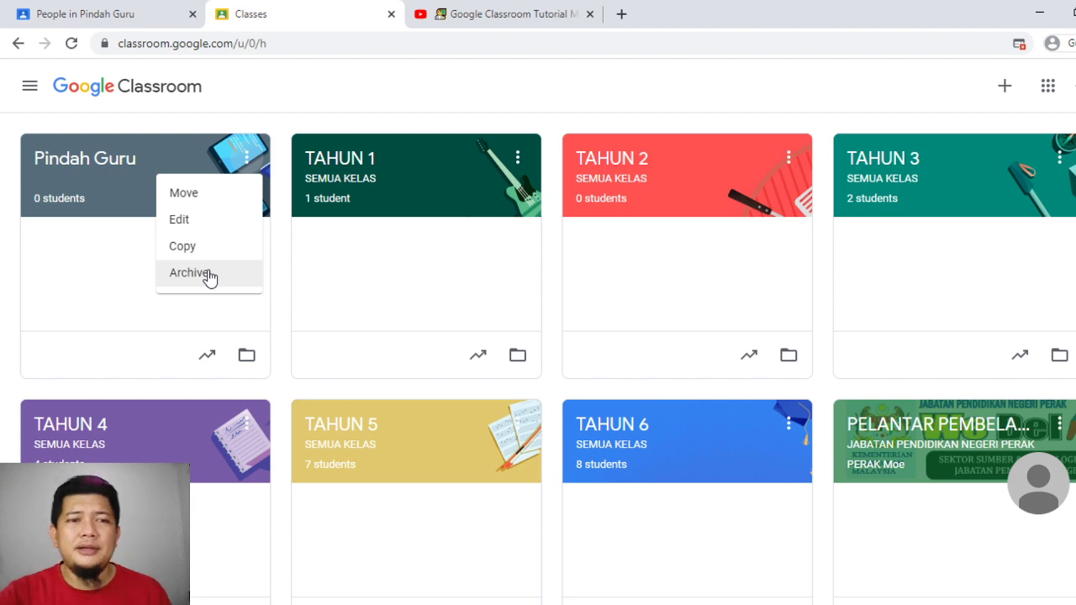
# Dismiss the card menu and glance at the co-teacher's tab before returning
pyautogui.click(340, 103)
pyautogui.click(126, 10)
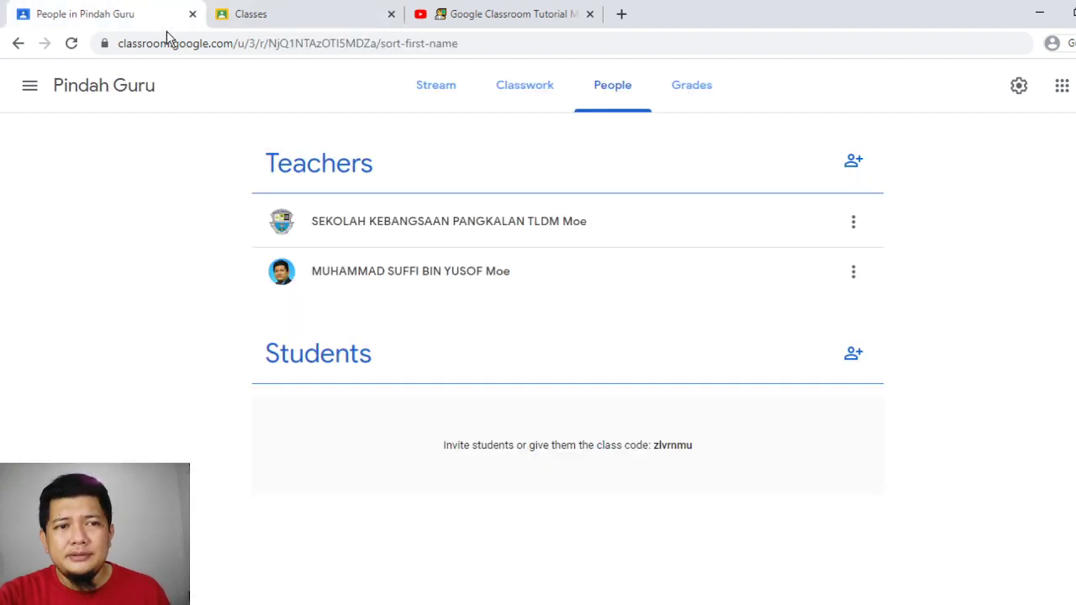
pyautogui.click(300, 8)
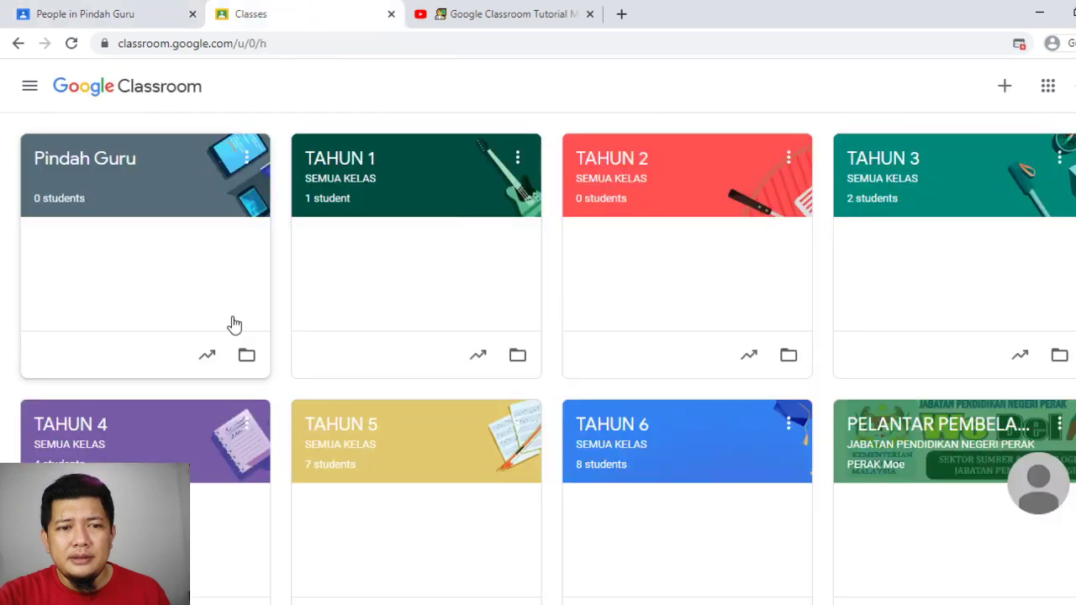
# Archive the Pindah Guru class and confirm the archive
pyautogui.click(247, 161)
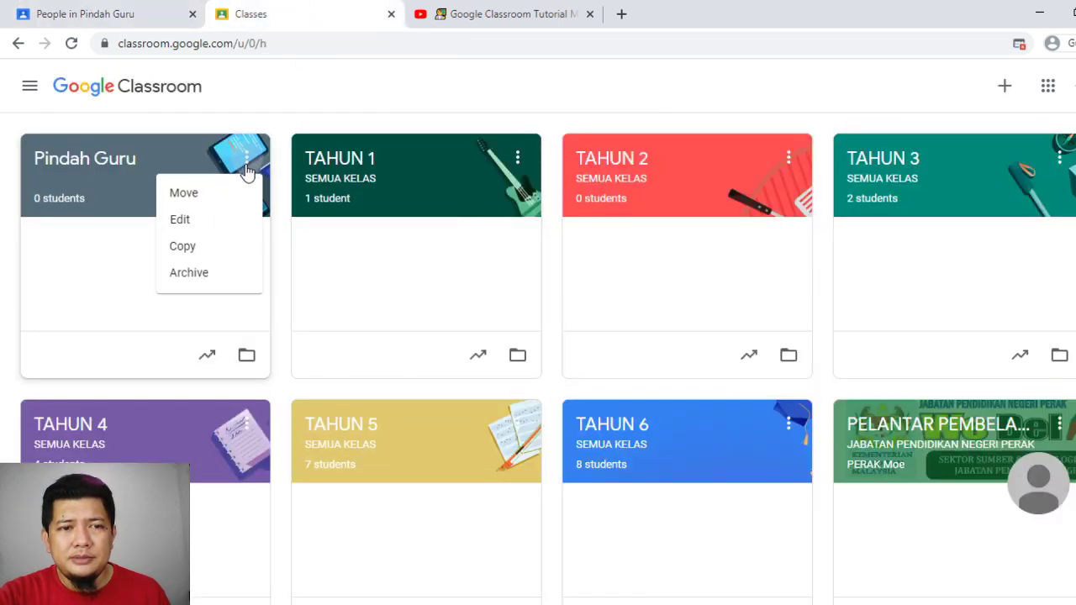
pyautogui.click(215, 281)
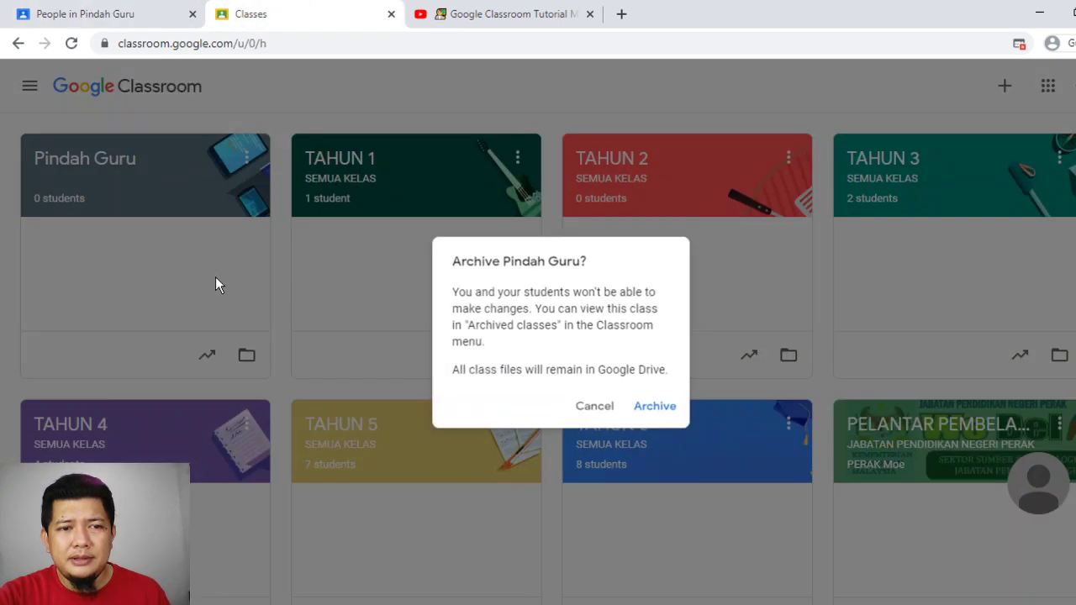
pyautogui.click(665, 407)
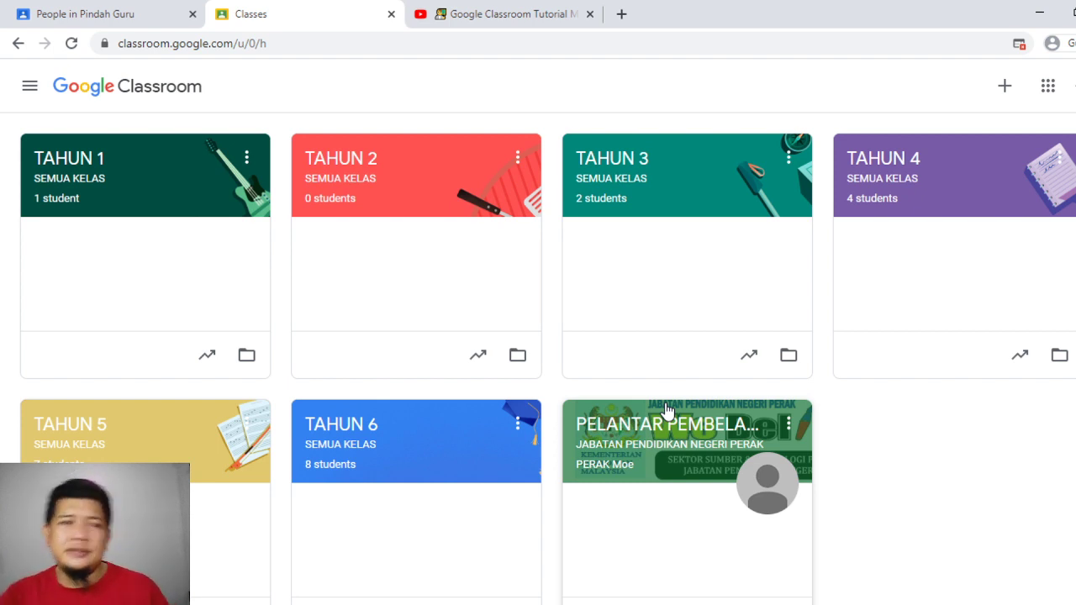
# From the co-teacher account, open the archived Pindah Guru class and restore it
pyautogui.click(92, 10)
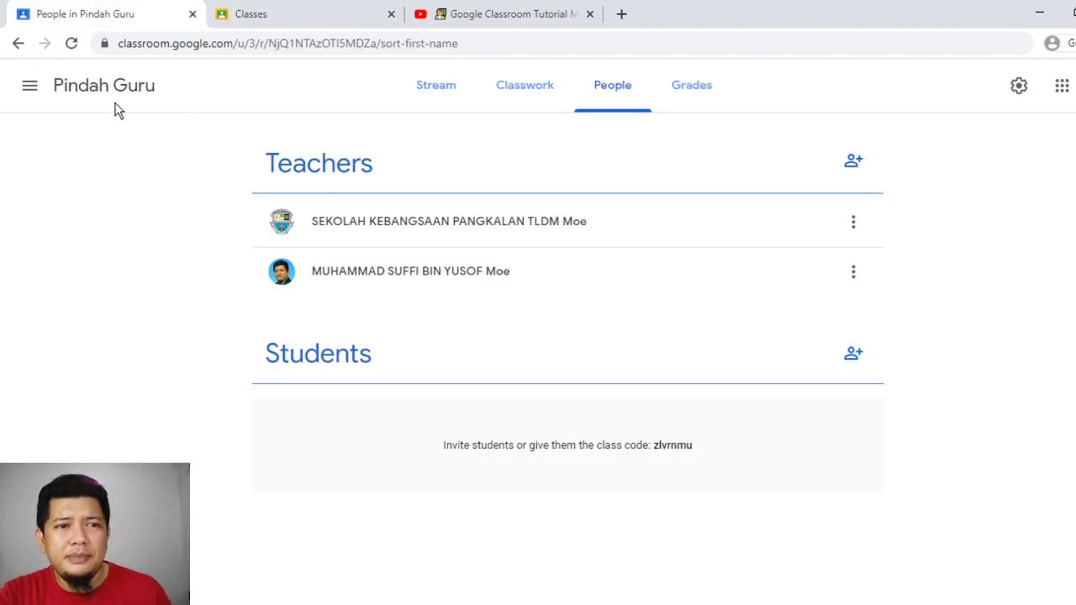
pyautogui.click(33, 88)
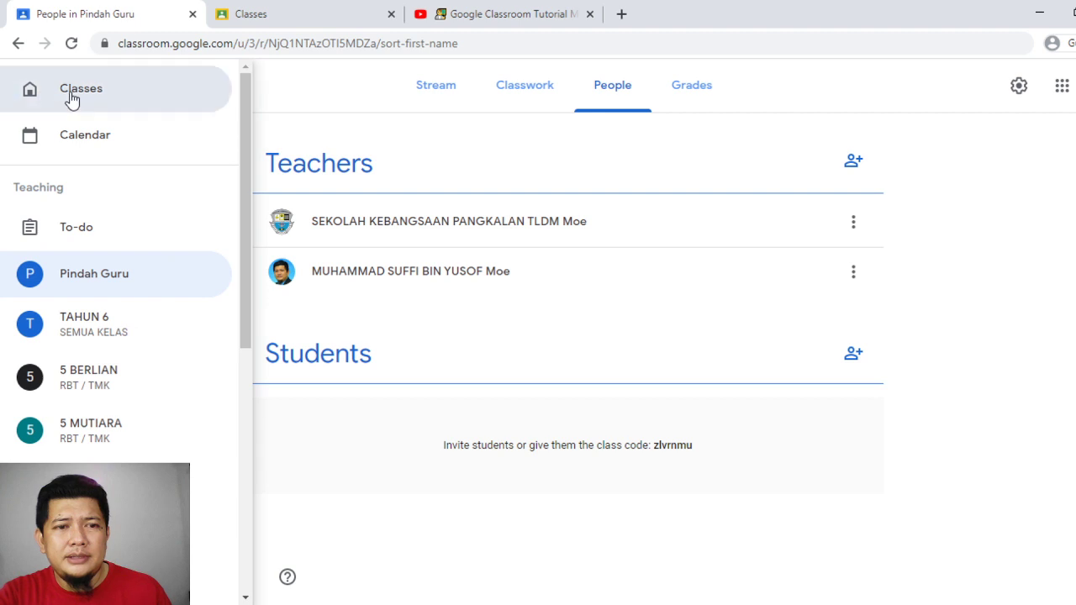
pyautogui.click(72, 96)
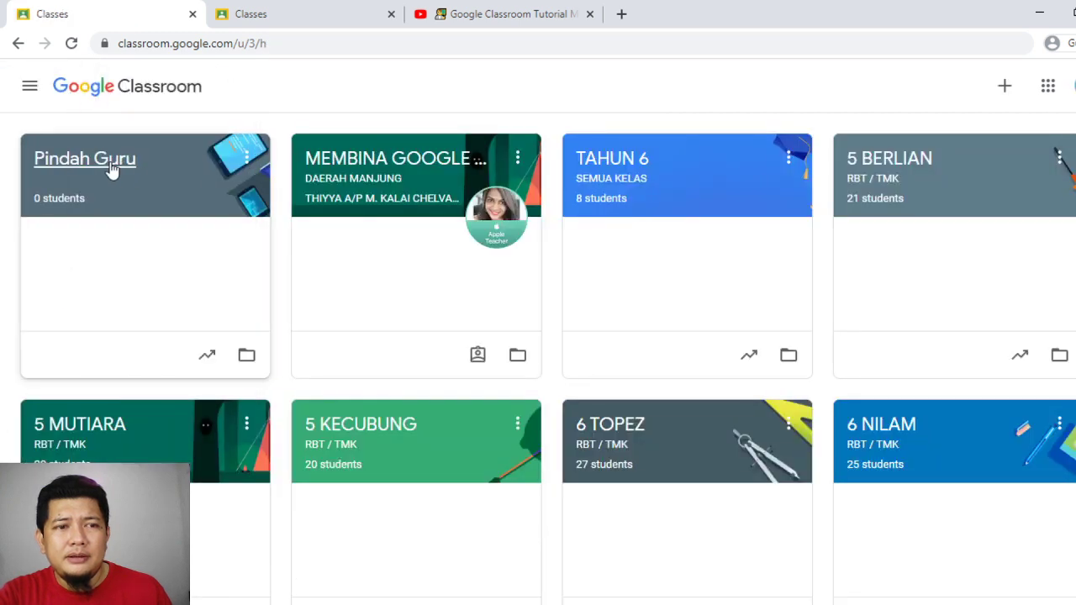
pyautogui.click(112, 168)
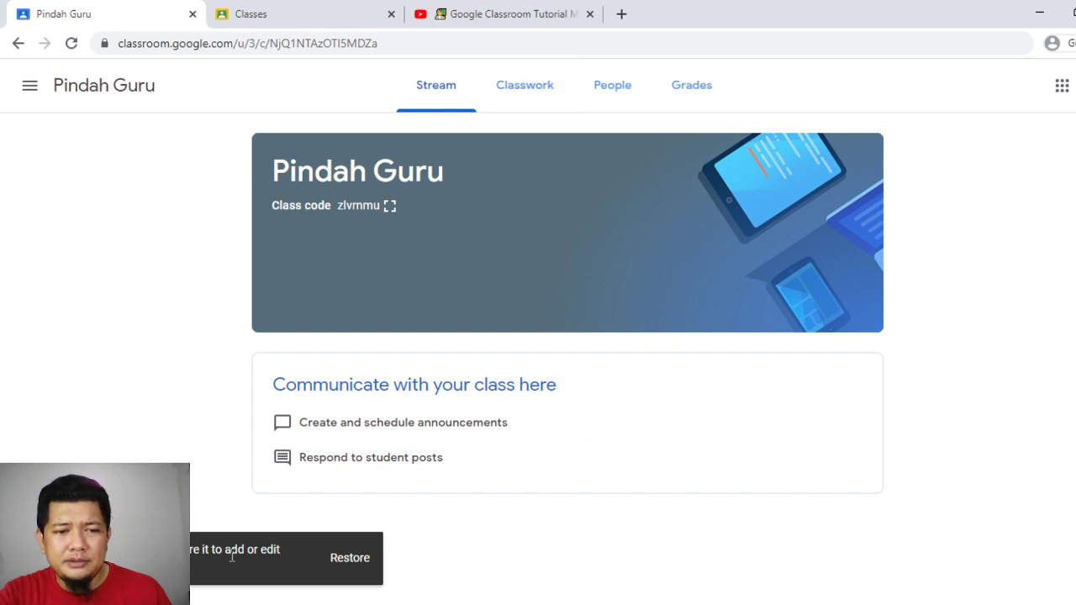
pyautogui.click(341, 559)
pyautogui.click(670, 398)
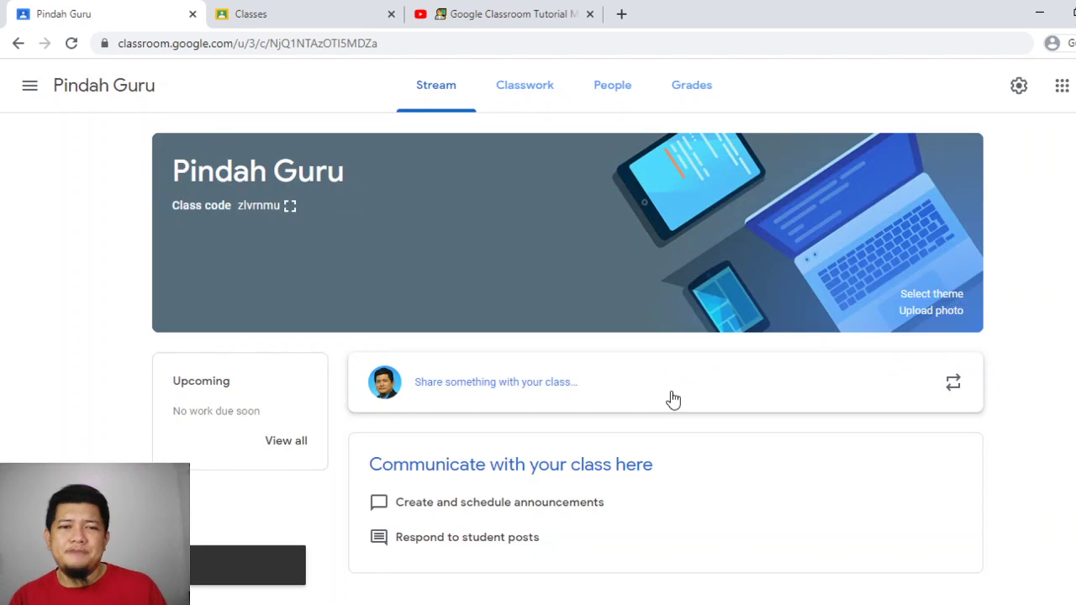
# Check the restored class's Classwork and People pages, then return to the owner's class list
pyautogui.click(521, 106)
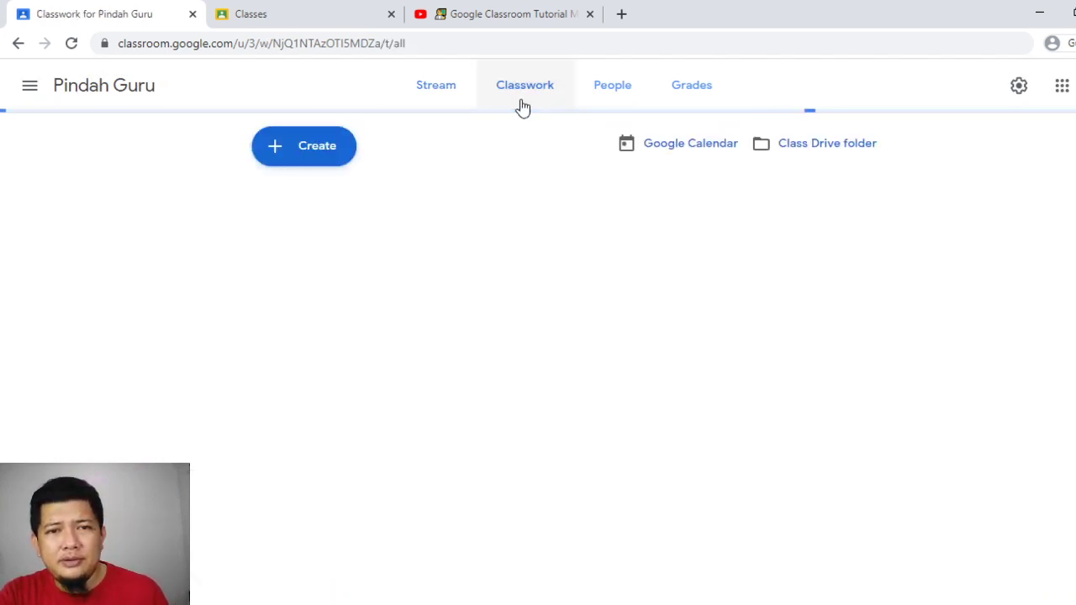
pyautogui.click(622, 87)
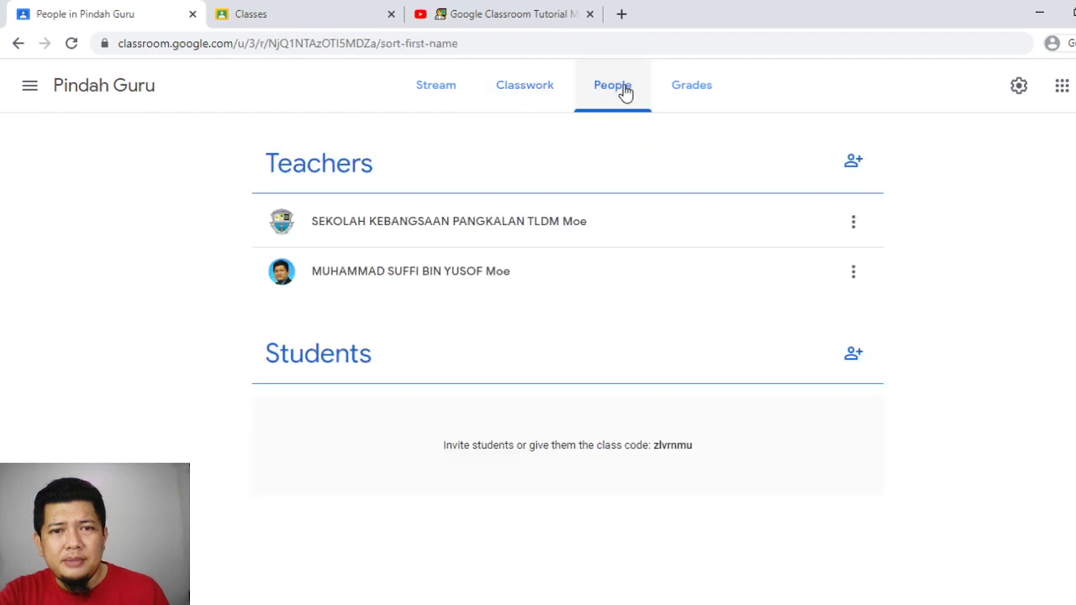
pyautogui.click(852, 270)
pyautogui.click(667, 266)
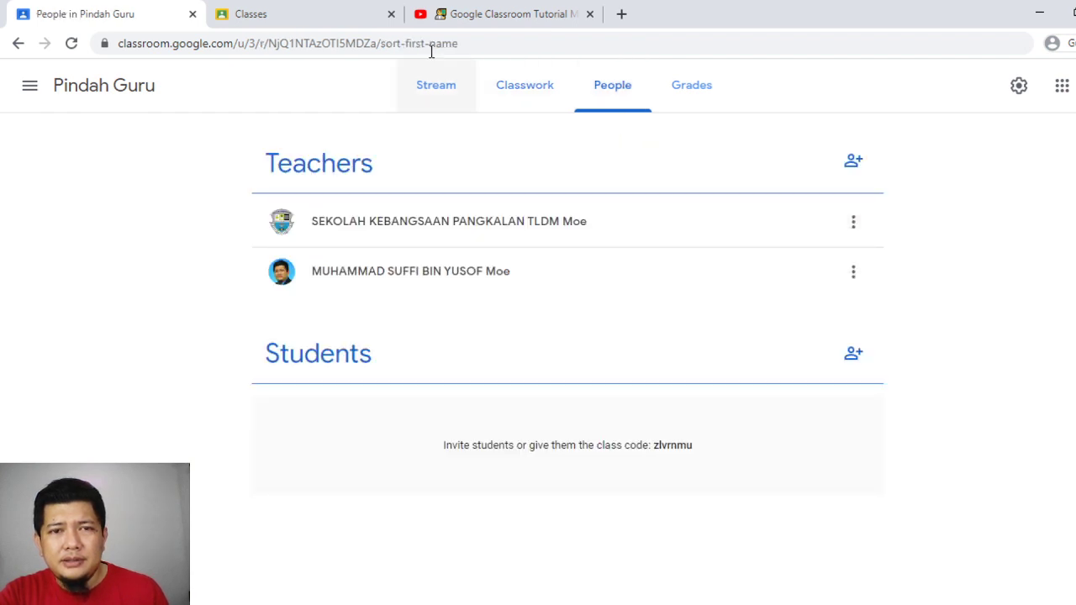
pyautogui.click(334, 8)
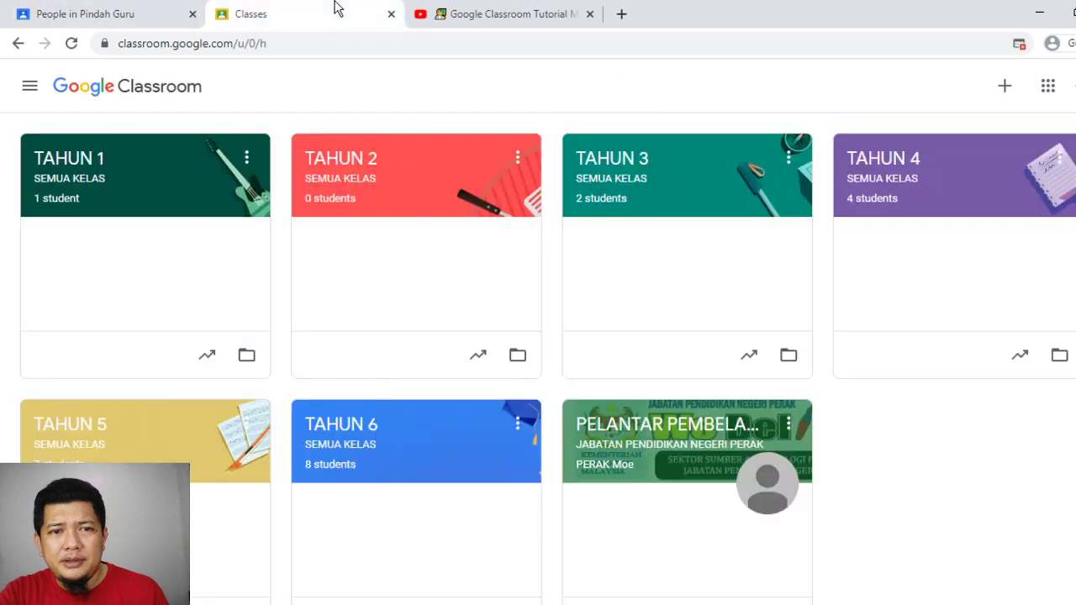
# Reload Classes, open Pindah Guru's People page, and check the invited teacher's 'Revoke invite to own' option
pyautogui.click(71, 50)
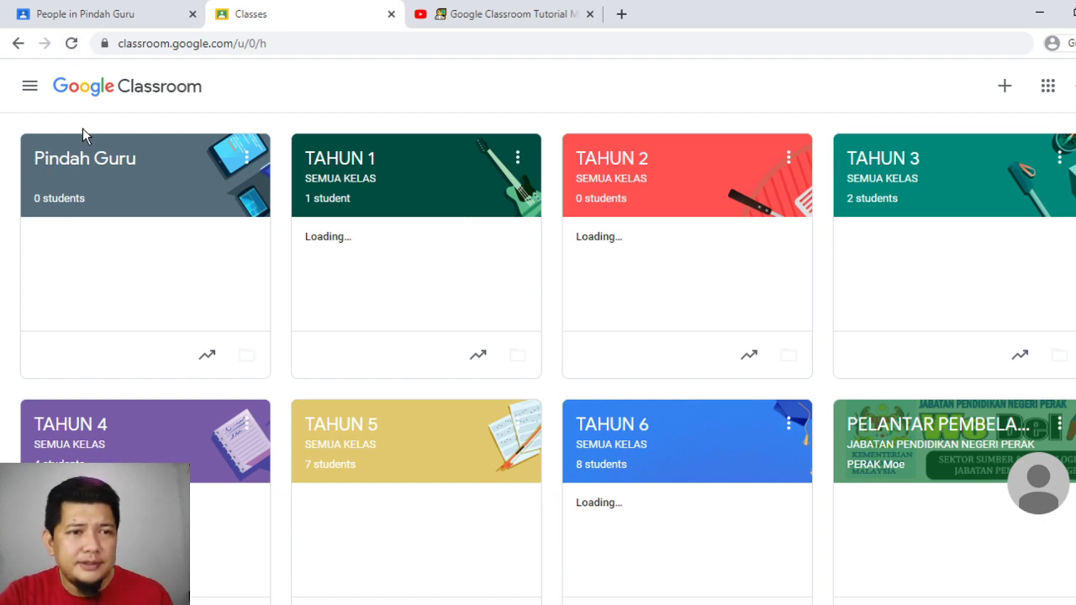
pyautogui.click(84, 158)
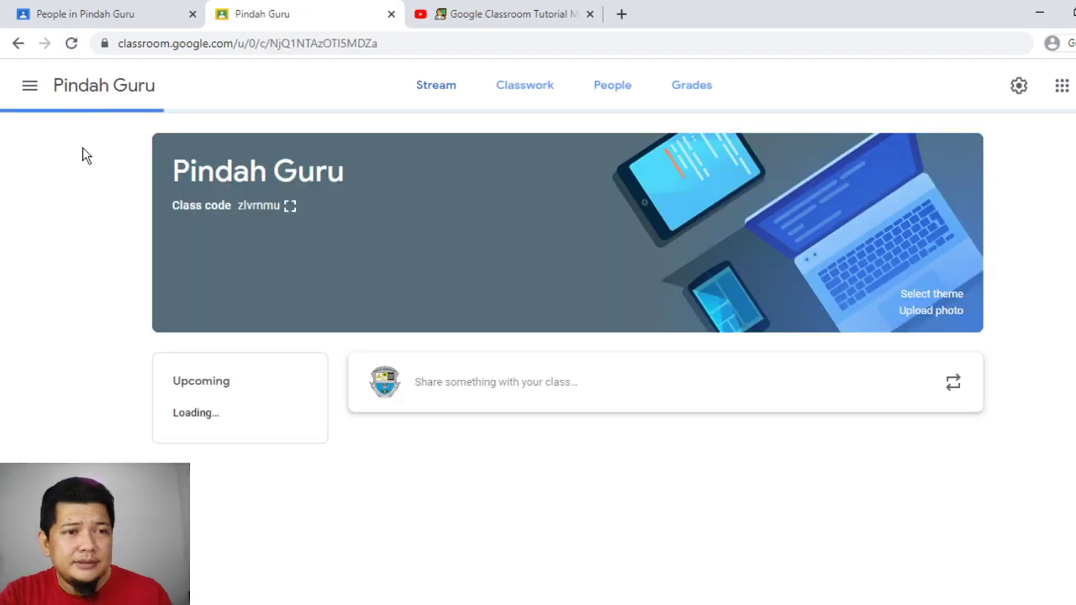
pyautogui.click(599, 94)
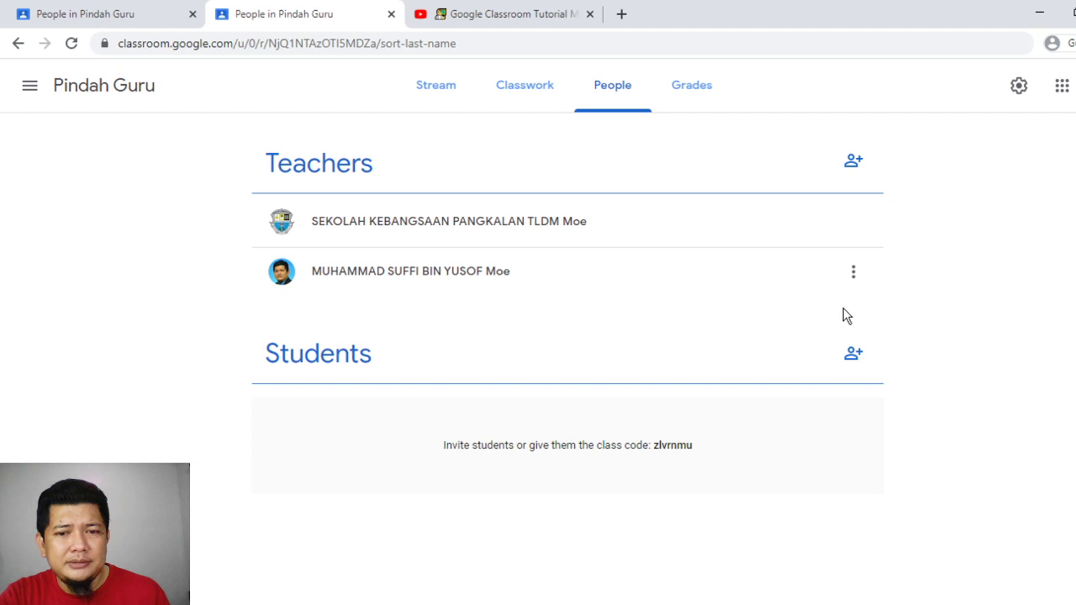
pyautogui.click(853, 272)
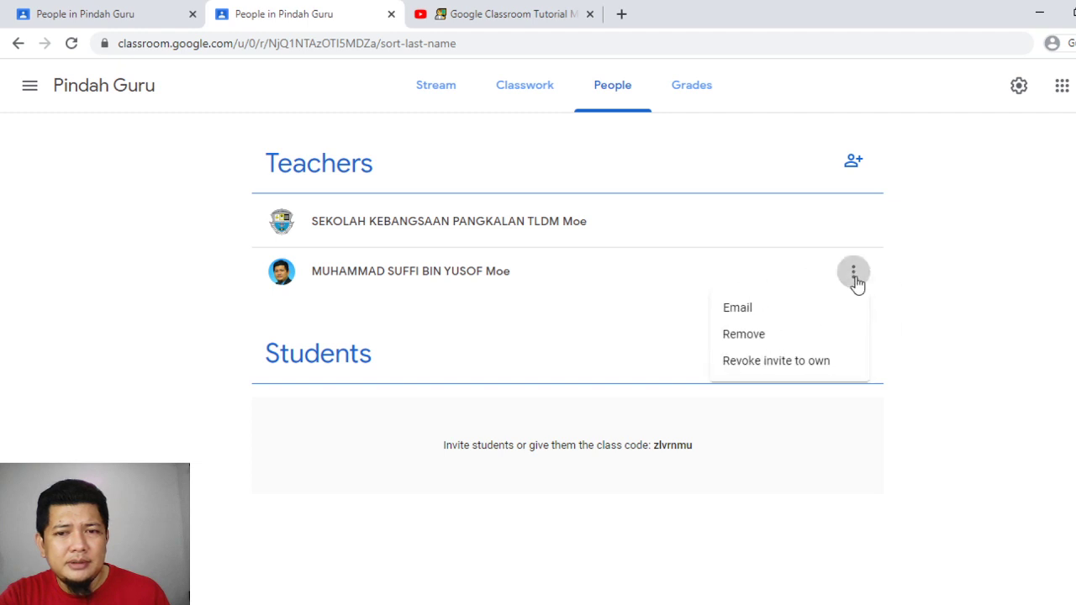
pyautogui.click(1019, 241)
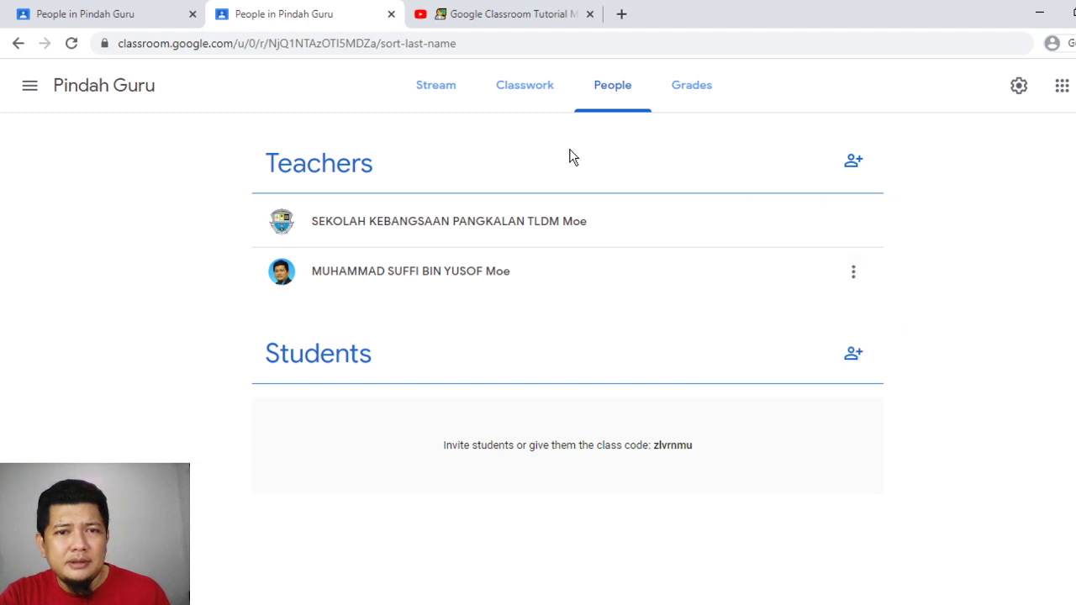
pyautogui.click(32, 86)
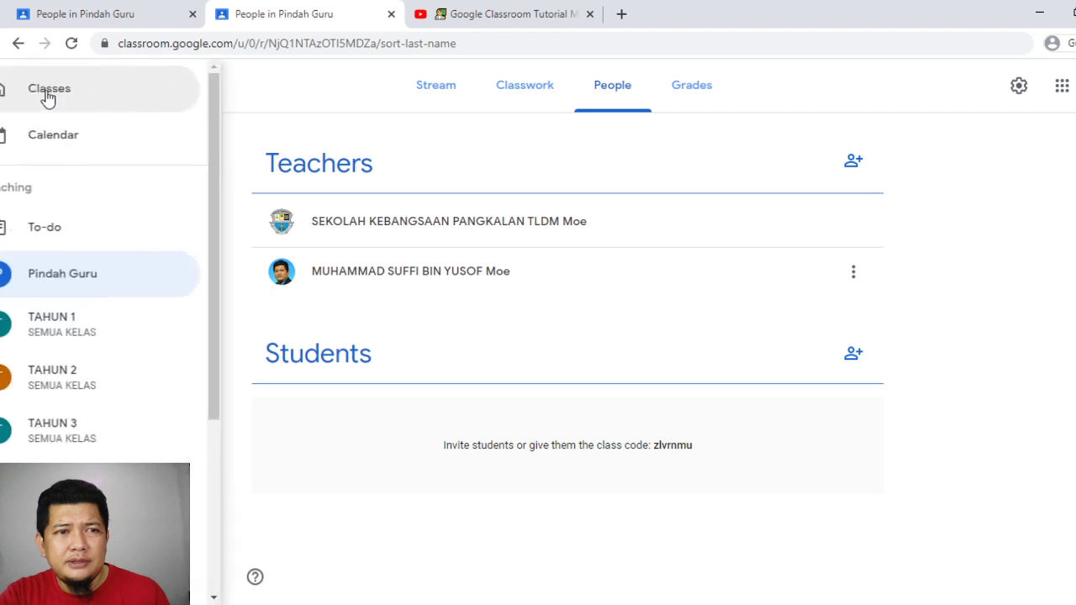
pyautogui.click(54, 95)
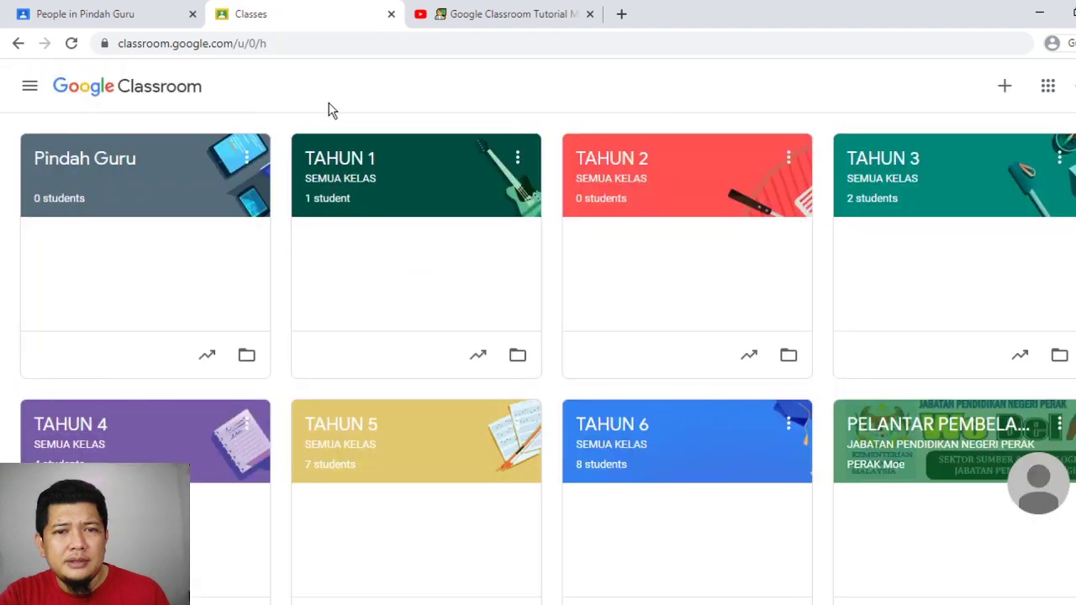
pyautogui.click(249, 160)
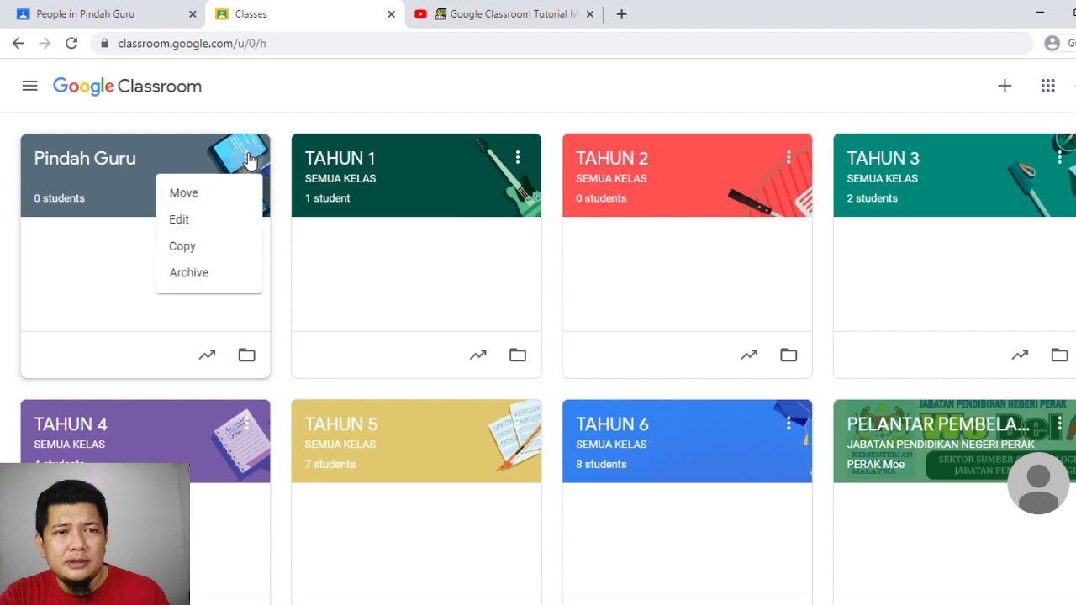
pyautogui.click(217, 221)
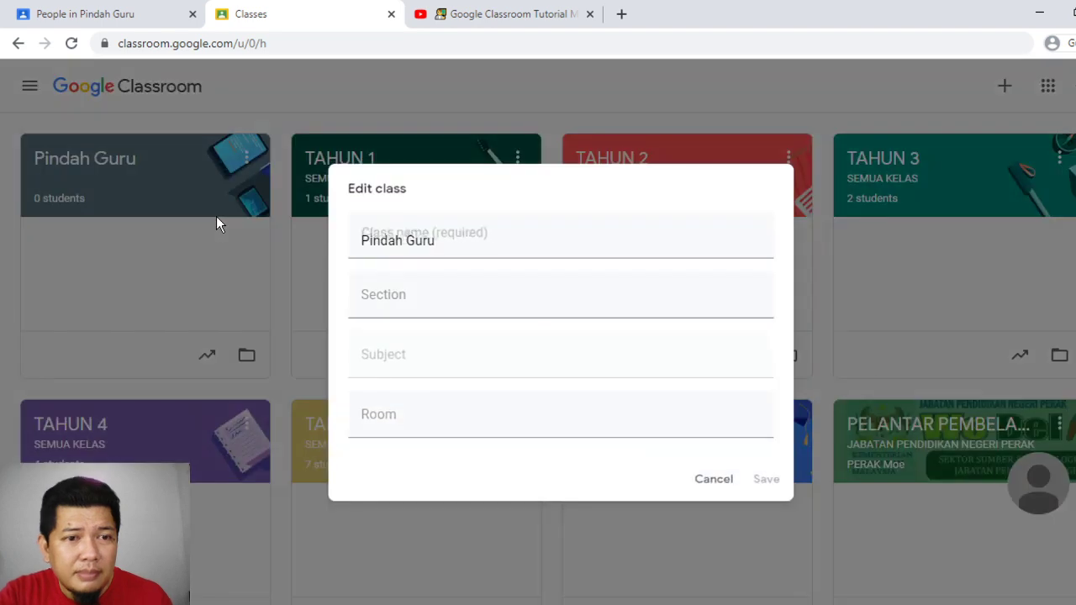
pyautogui.click(706, 483)
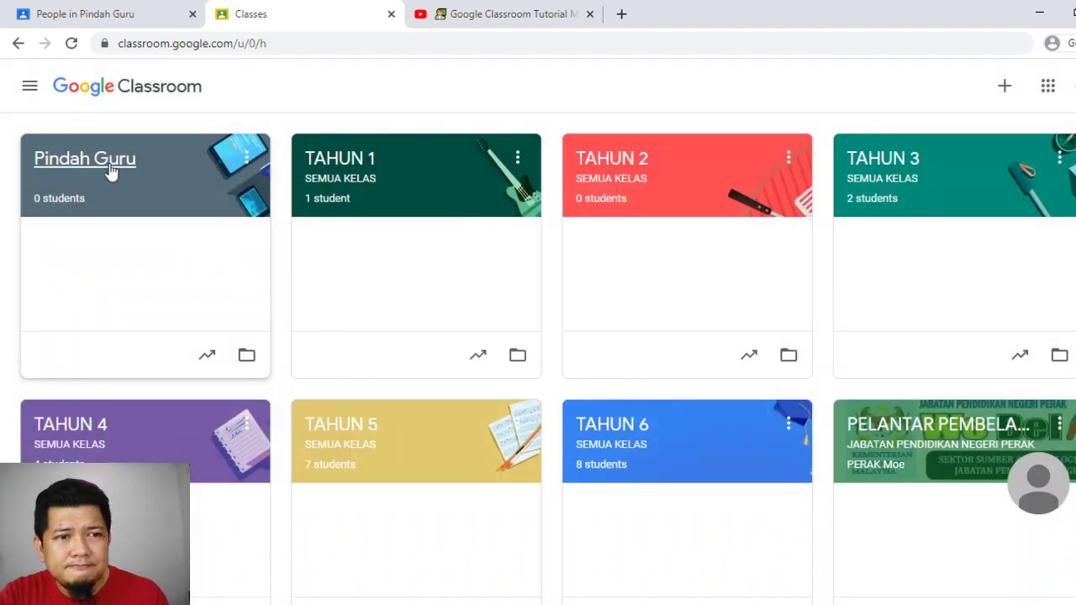
pyautogui.click(112, 172)
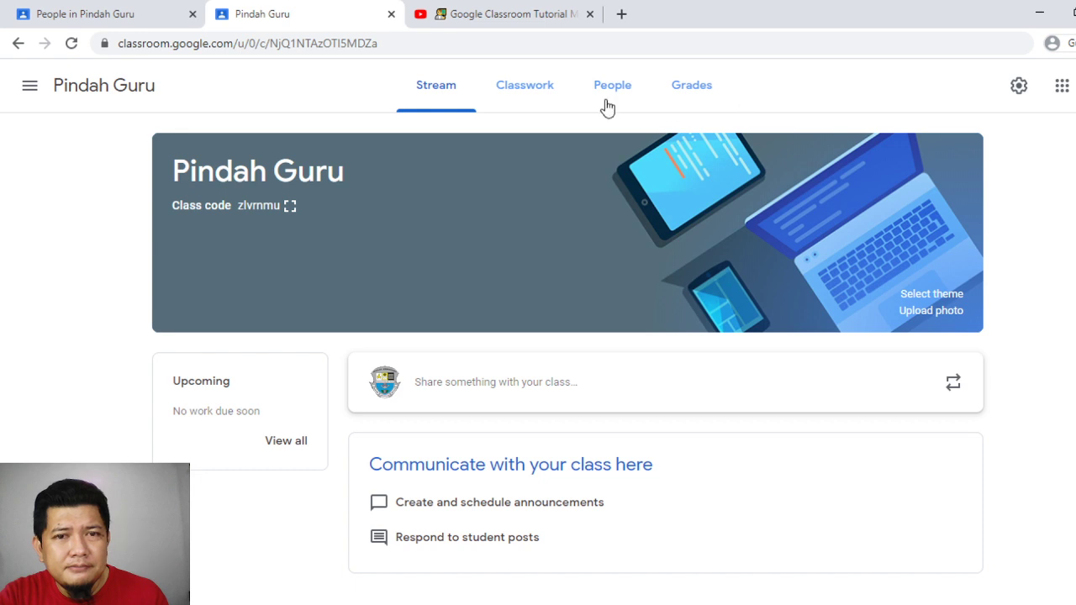
pyautogui.click(525, 94)
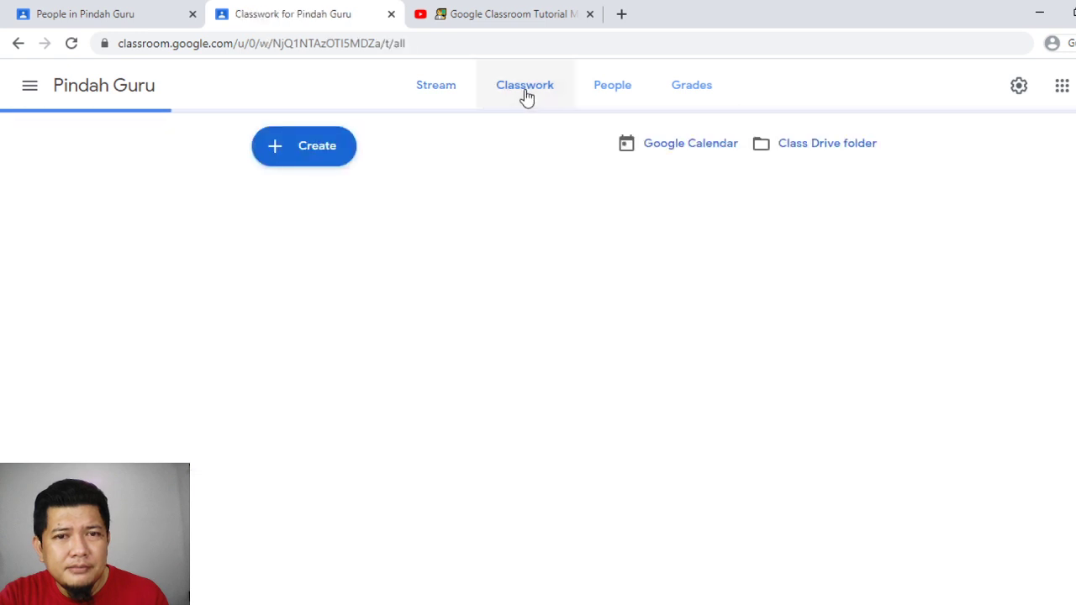
pyautogui.click(603, 94)
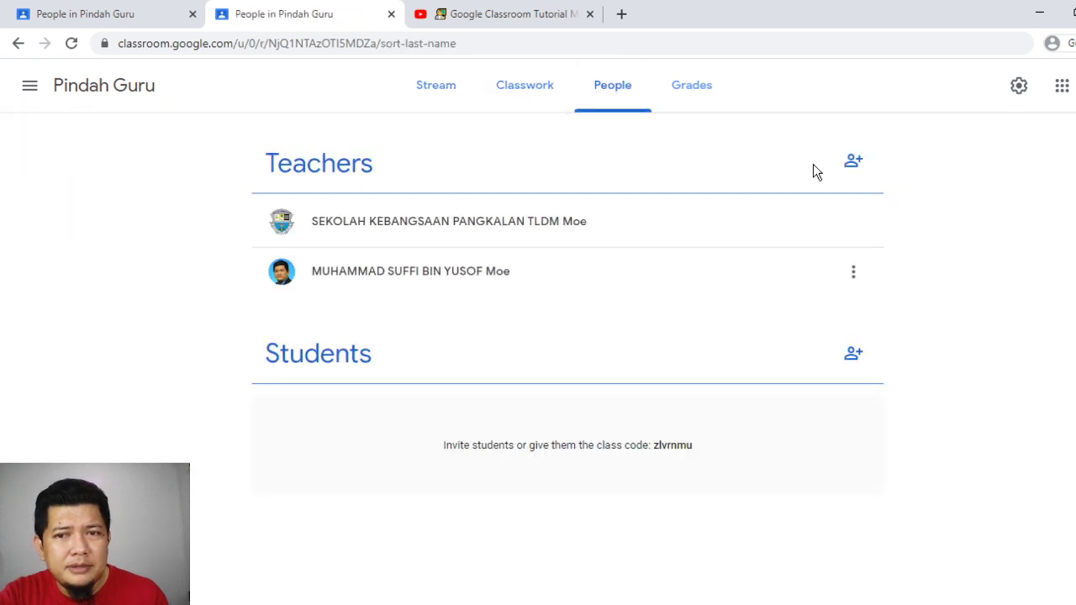
pyautogui.click(855, 271)
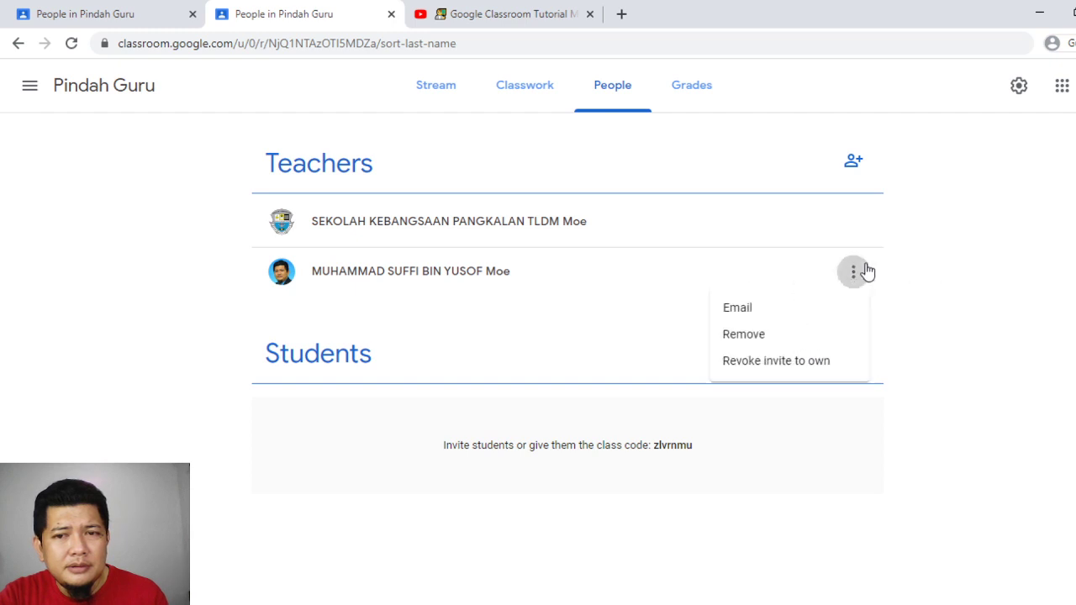
pyautogui.click(963, 259)
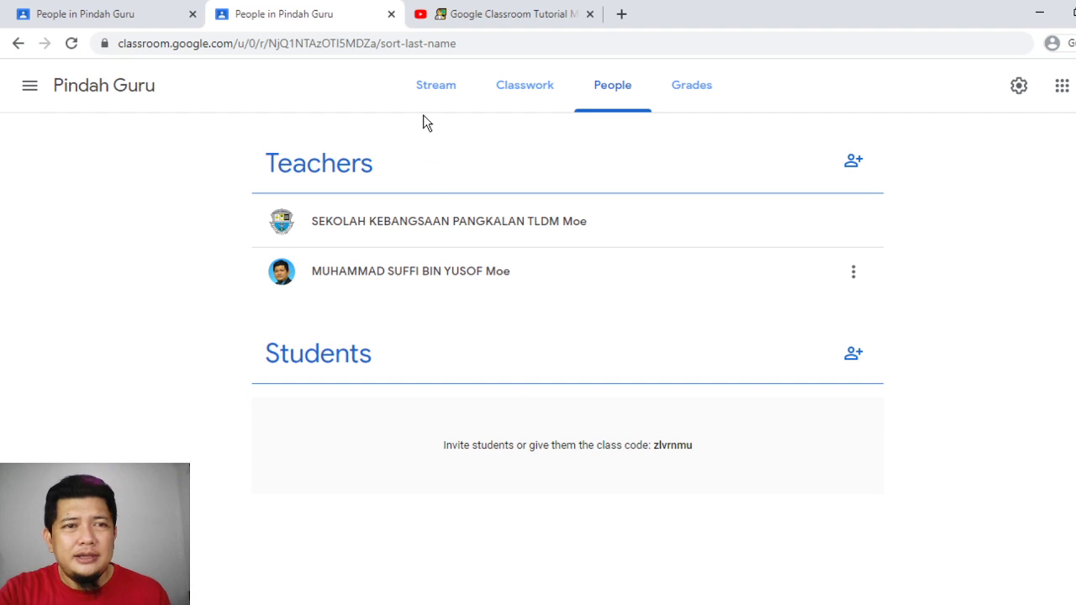
# Switch to the first browser tab showing Pindah Guru's People page
pyautogui.click(86, 8)
# Switch to the YouTube tab with the Google Classroom Tutorial Malaysia playlist
pyautogui.click(509, 12)
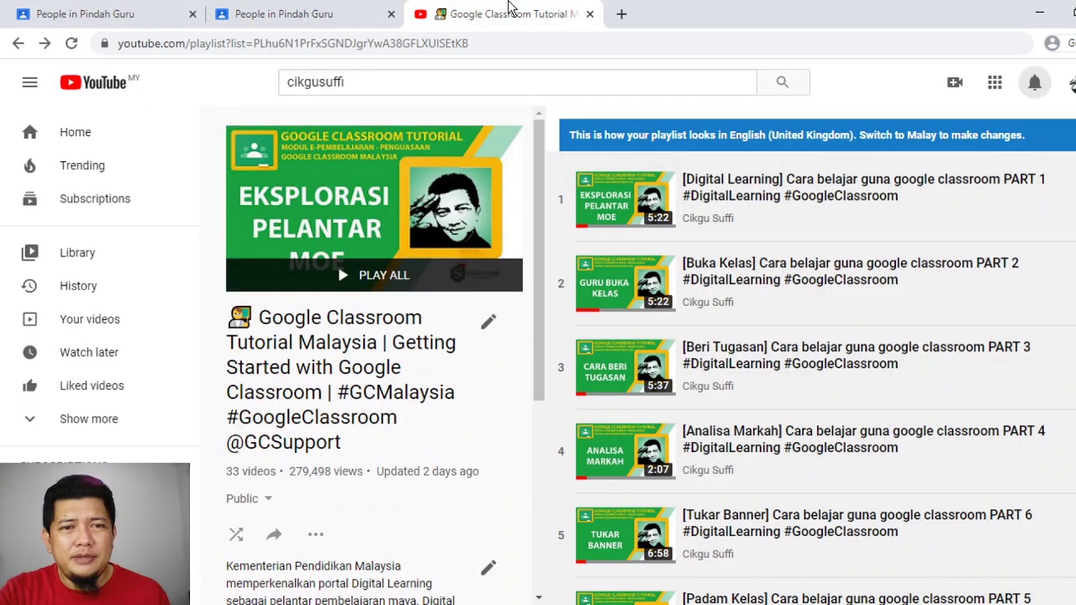